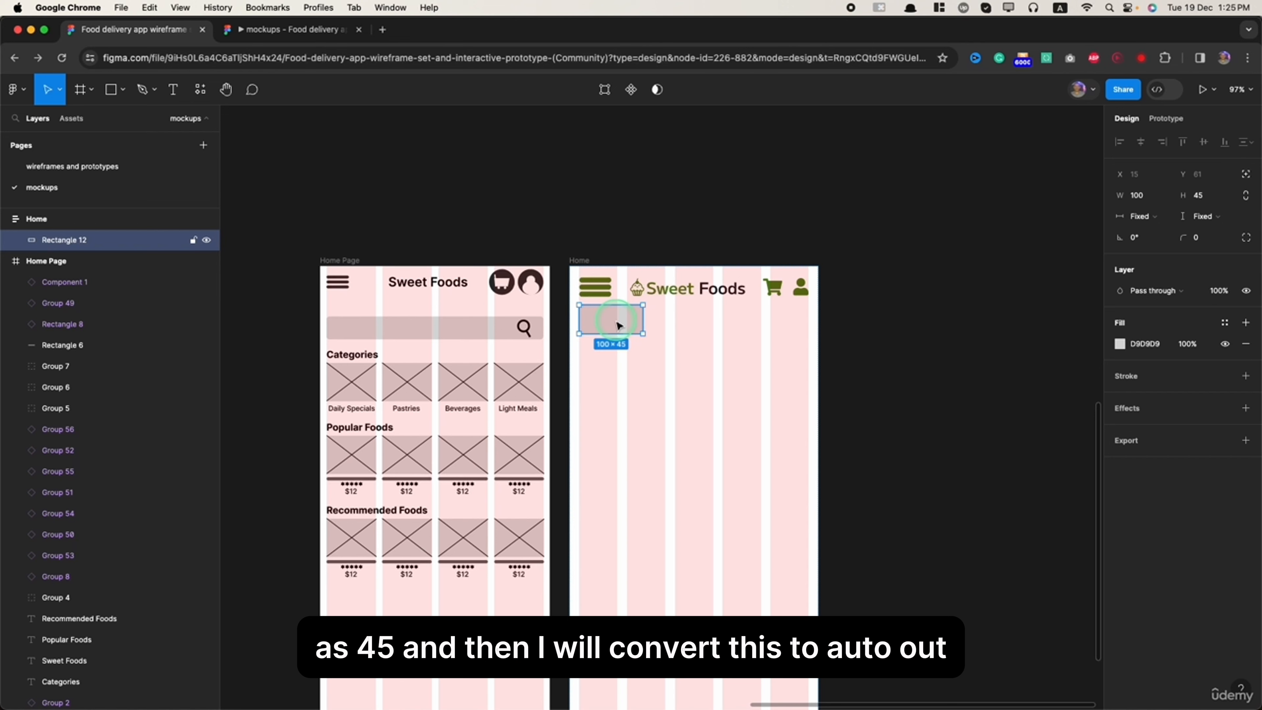
- Wrap the 100 × 45 search box rectangle in auto layout and set both the frame's and rectangle's widths to fill container
key(shift+a)
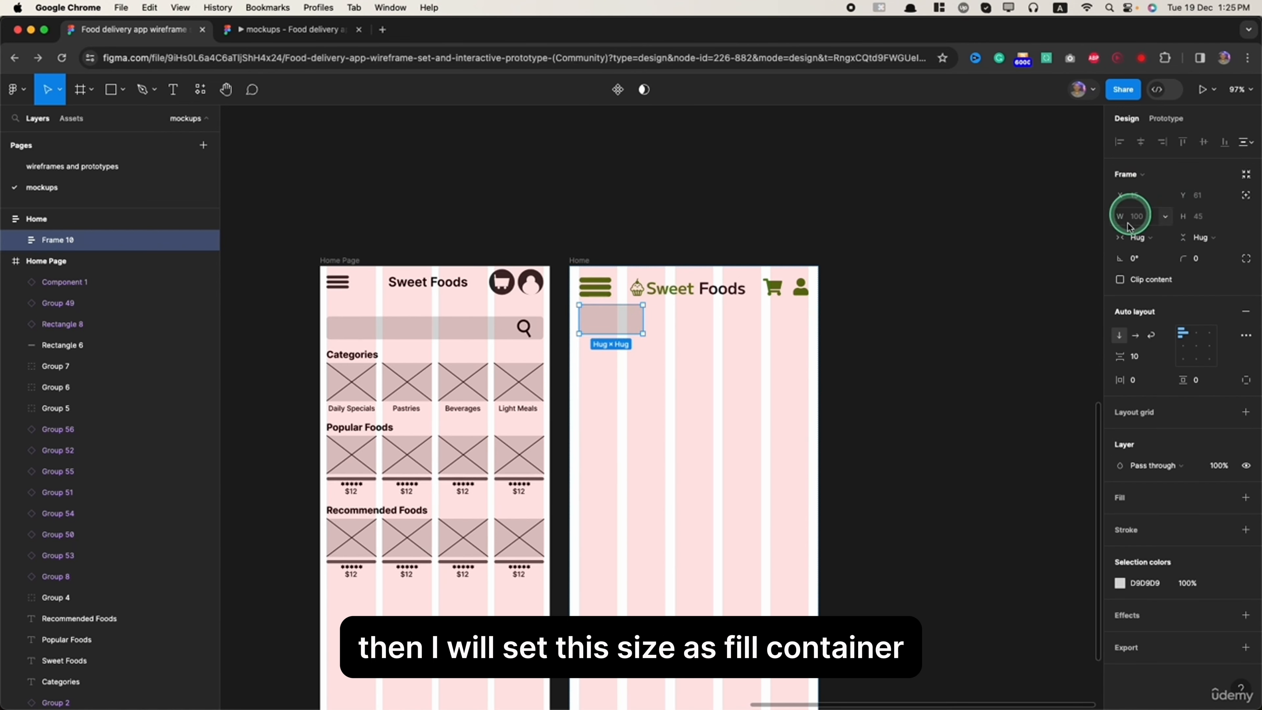
click(1143, 238)
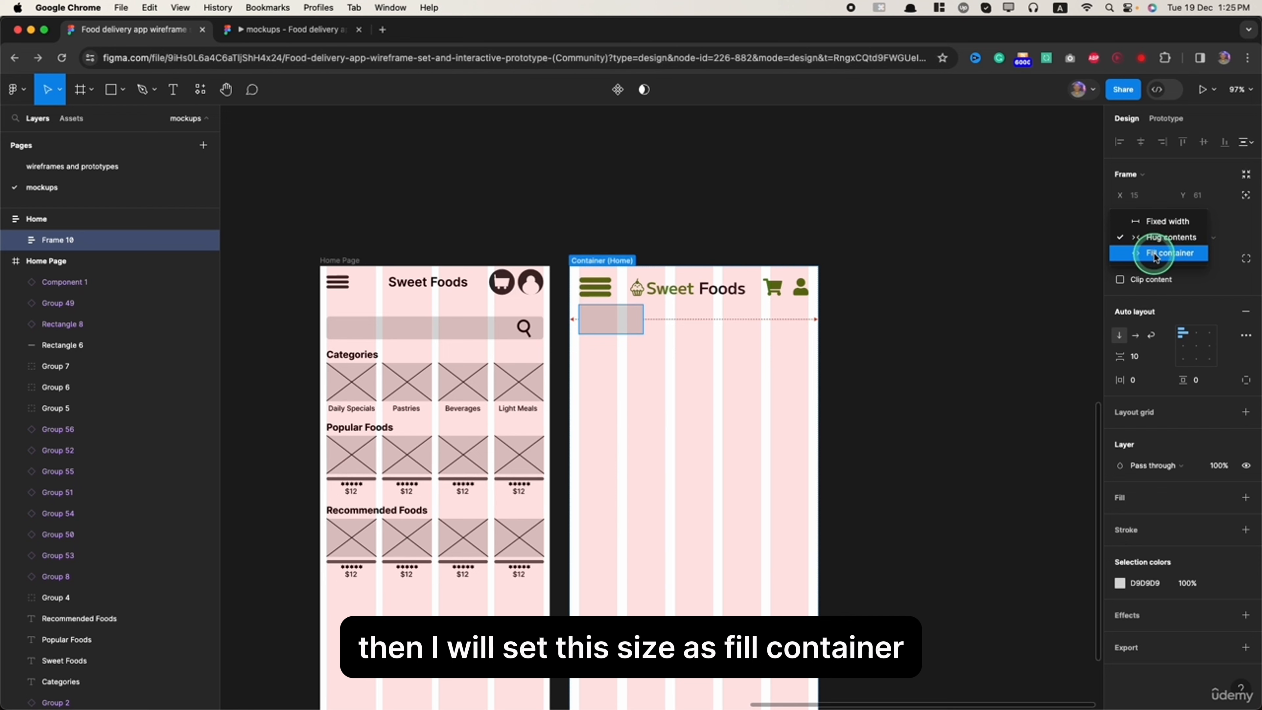
click(1155, 256)
click(21, 241)
click(80, 261)
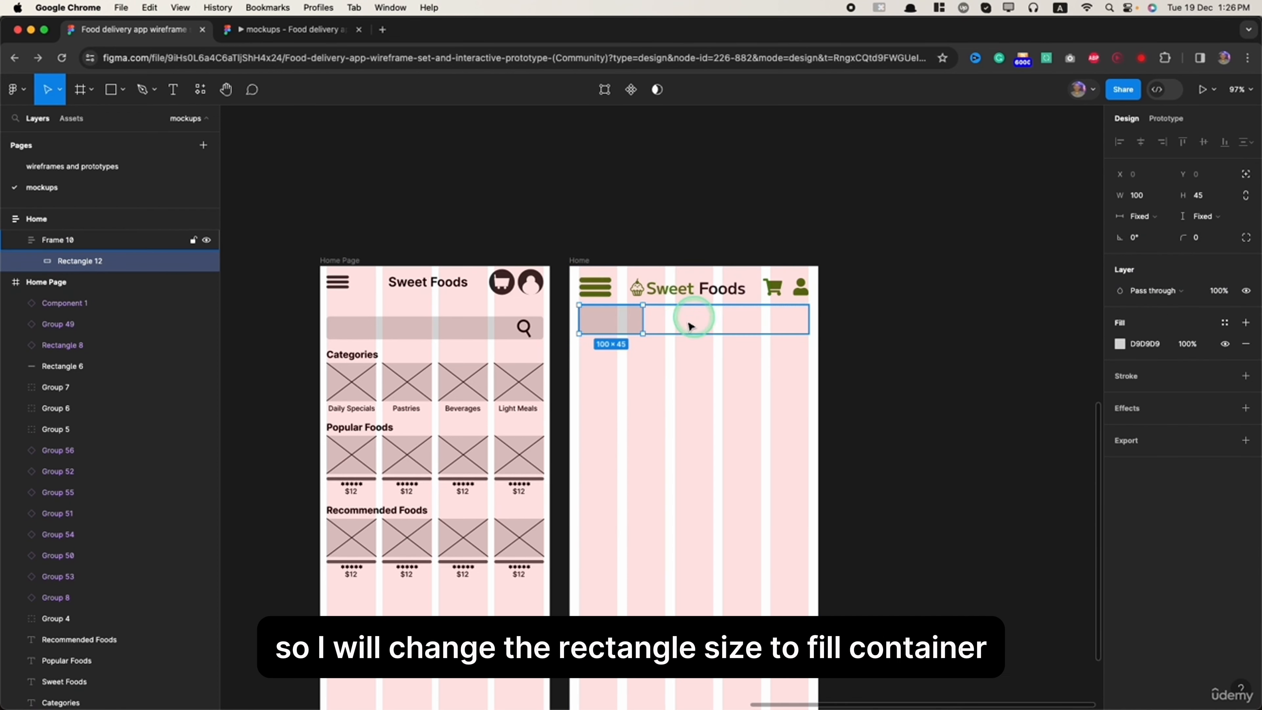
click(1151, 216)
click(1155, 232)
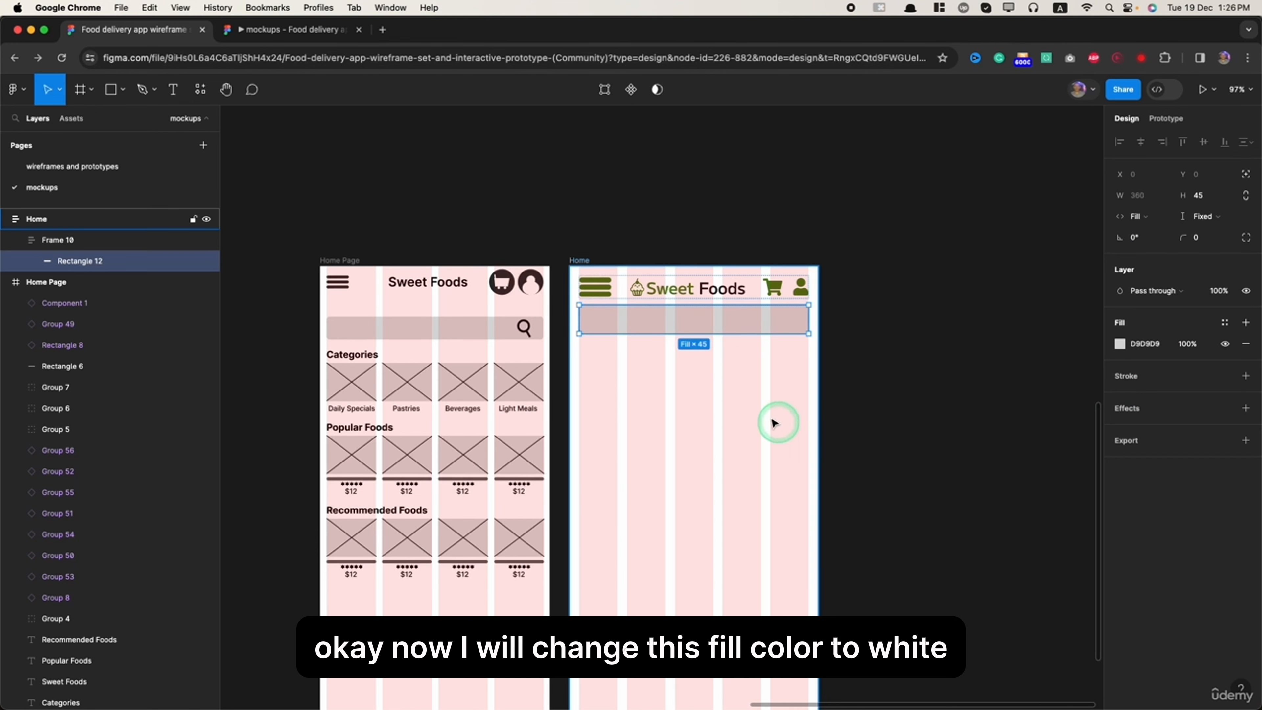
- Change the search box rectangle's fill color to white (FFFFFF)
click(1119, 343)
drag(1012, 408, 962, 365)
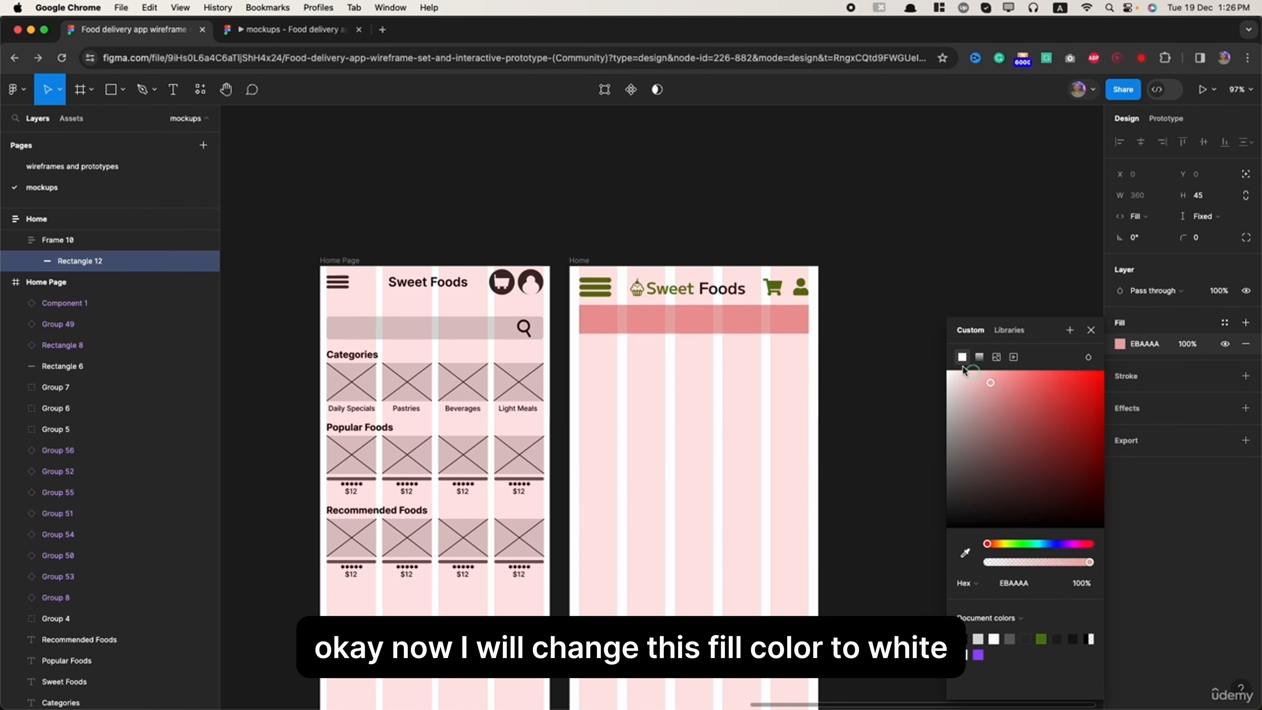
click(903, 251)
click(718, 325)
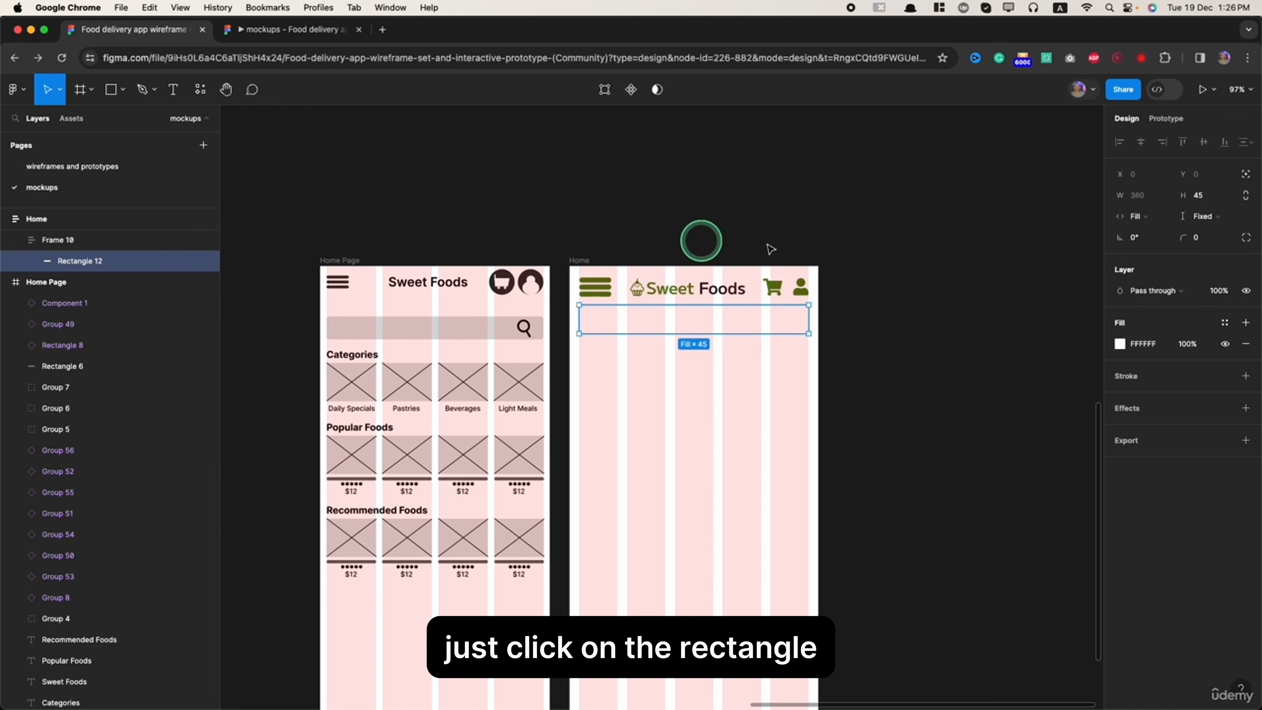
- Add a drop shadow to the search box rectangle with Y offset 0 and blur 8
click(1246, 408)
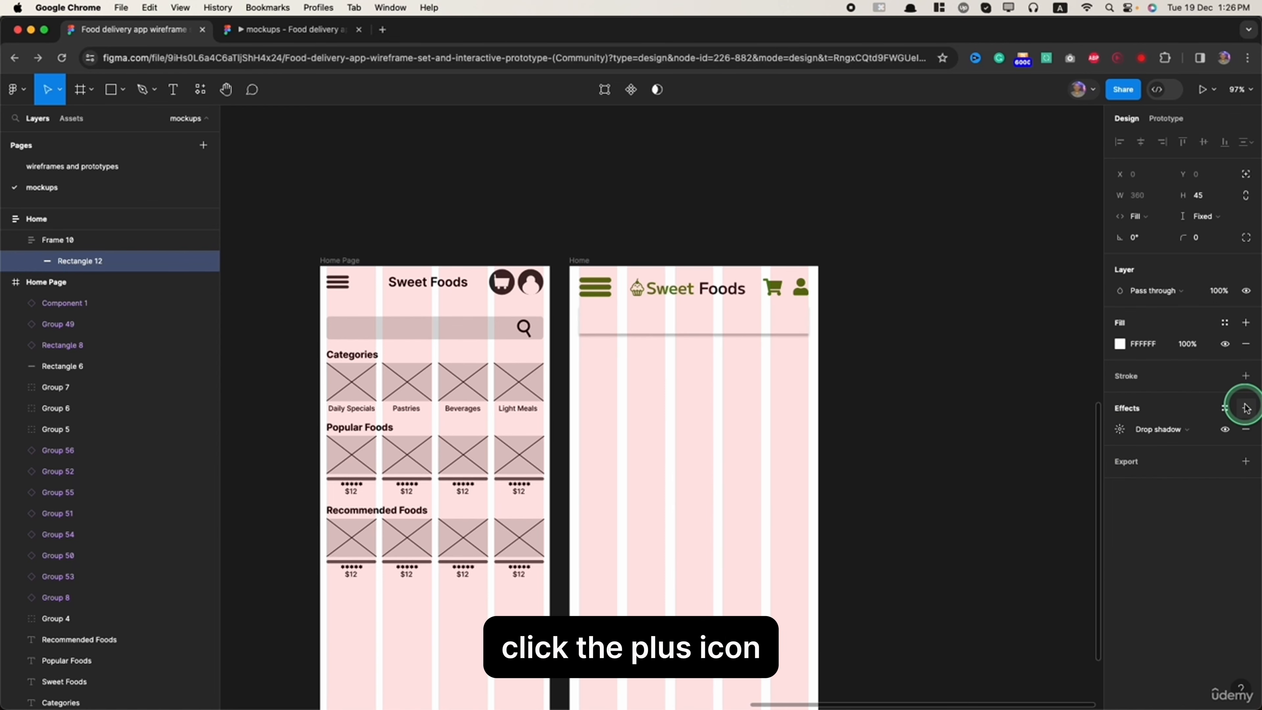
click(1121, 429)
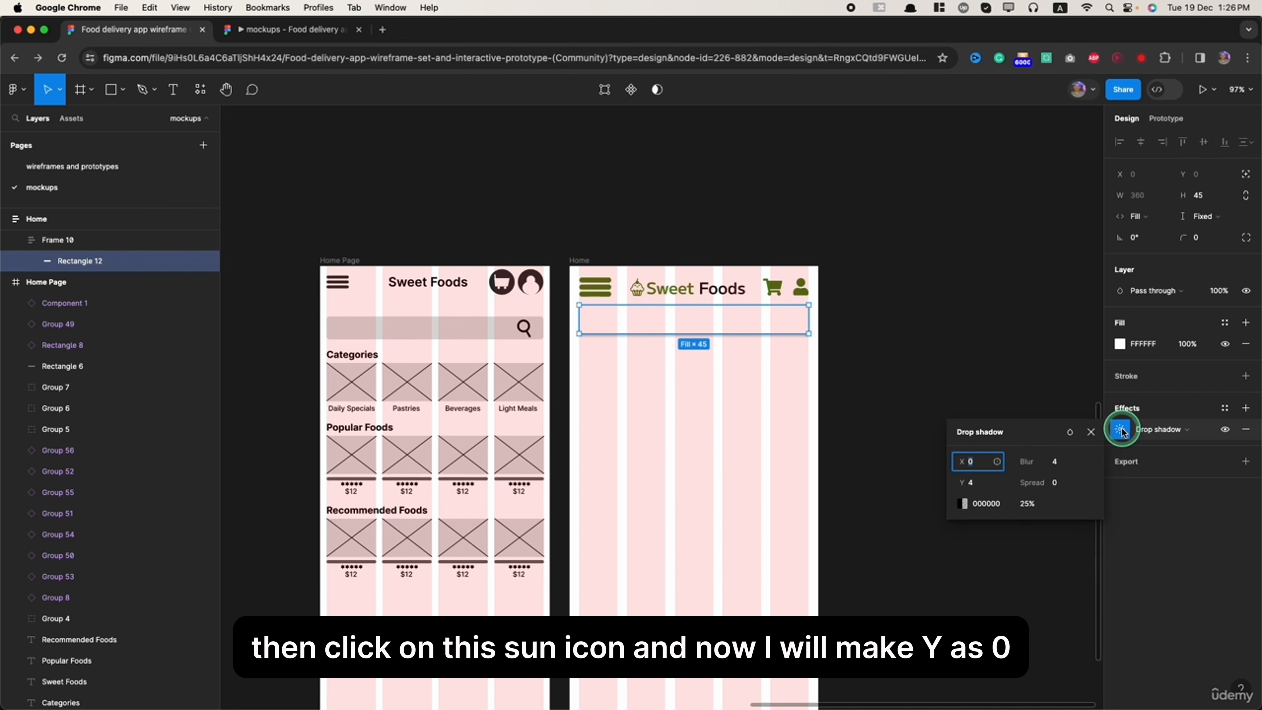
click(975, 483)
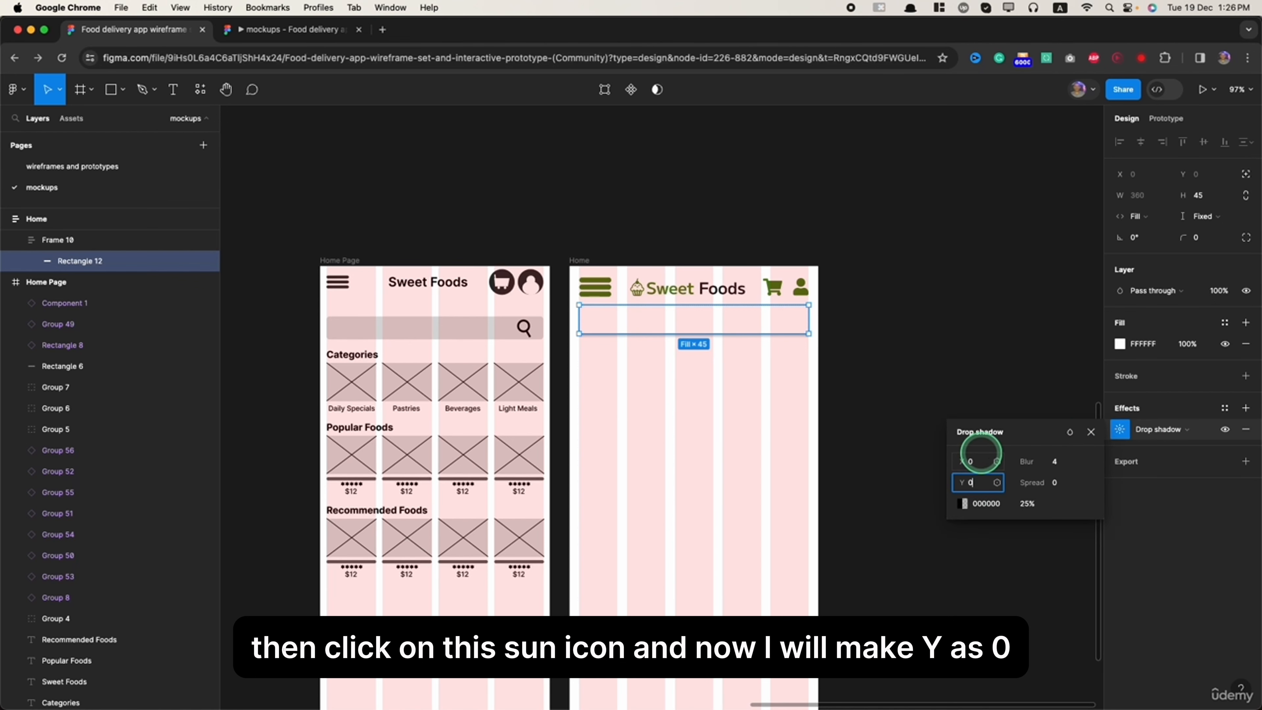
key(Tab)
scroll(766, 319, up, 5)
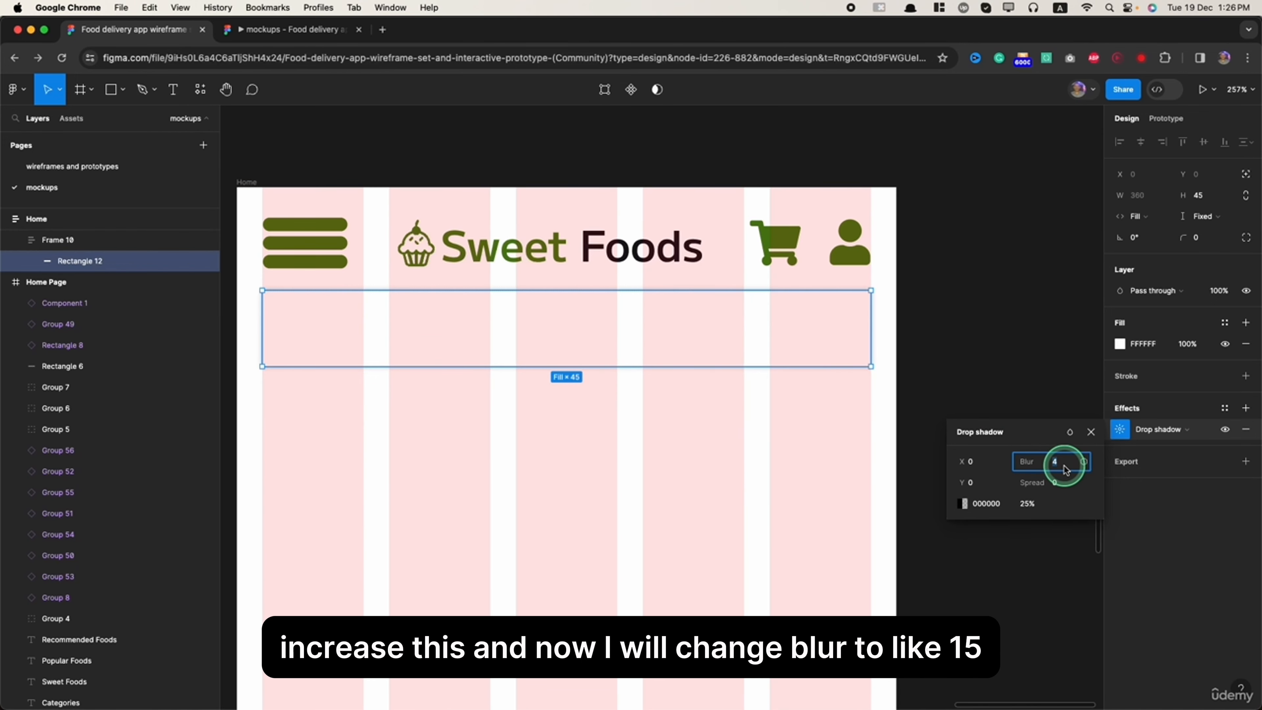
key(Return)
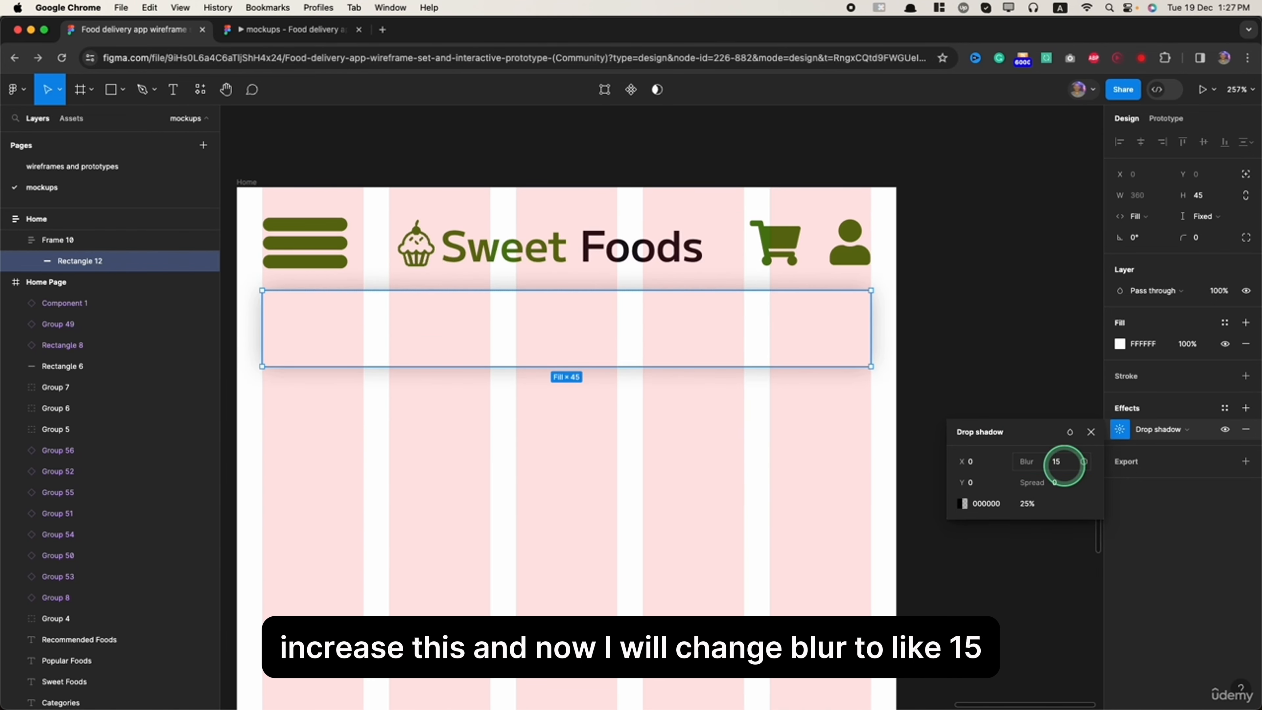
click(1064, 467)
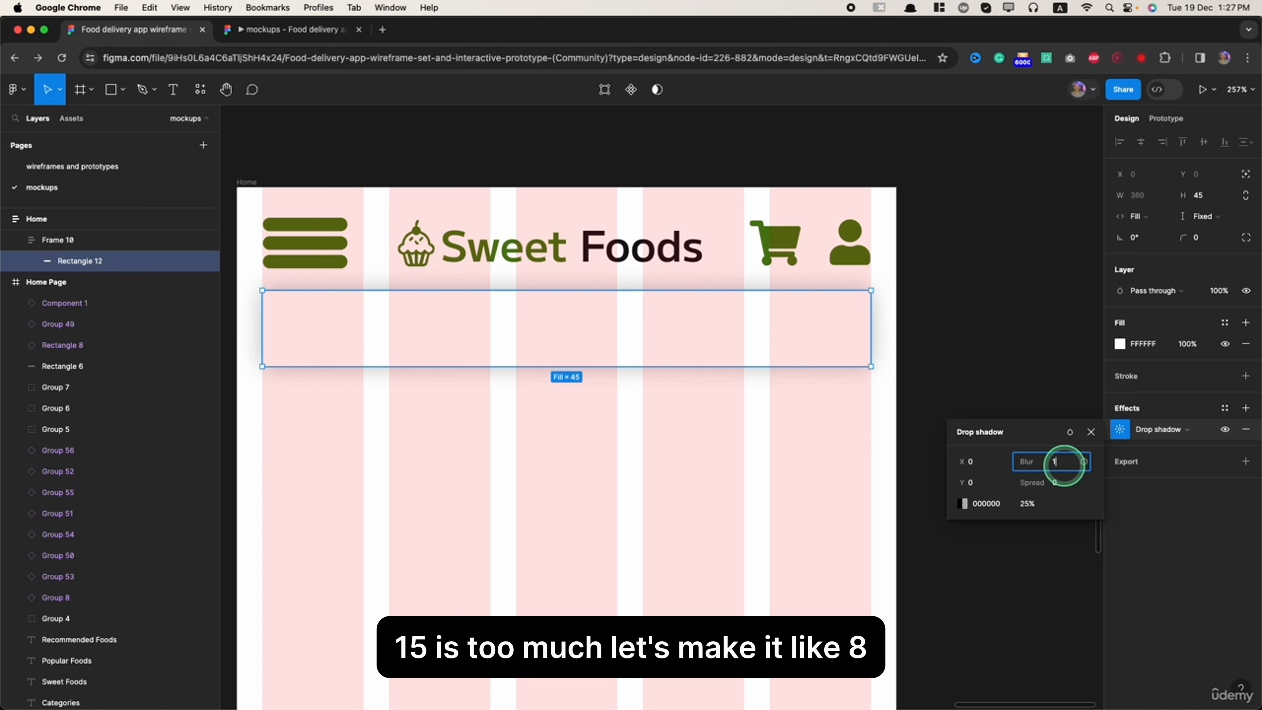
text(8)
key(Return)
- Set the opacity of the search box's drop shadow color to 50%
click(962, 503)
drag(855, 563, 878, 568)
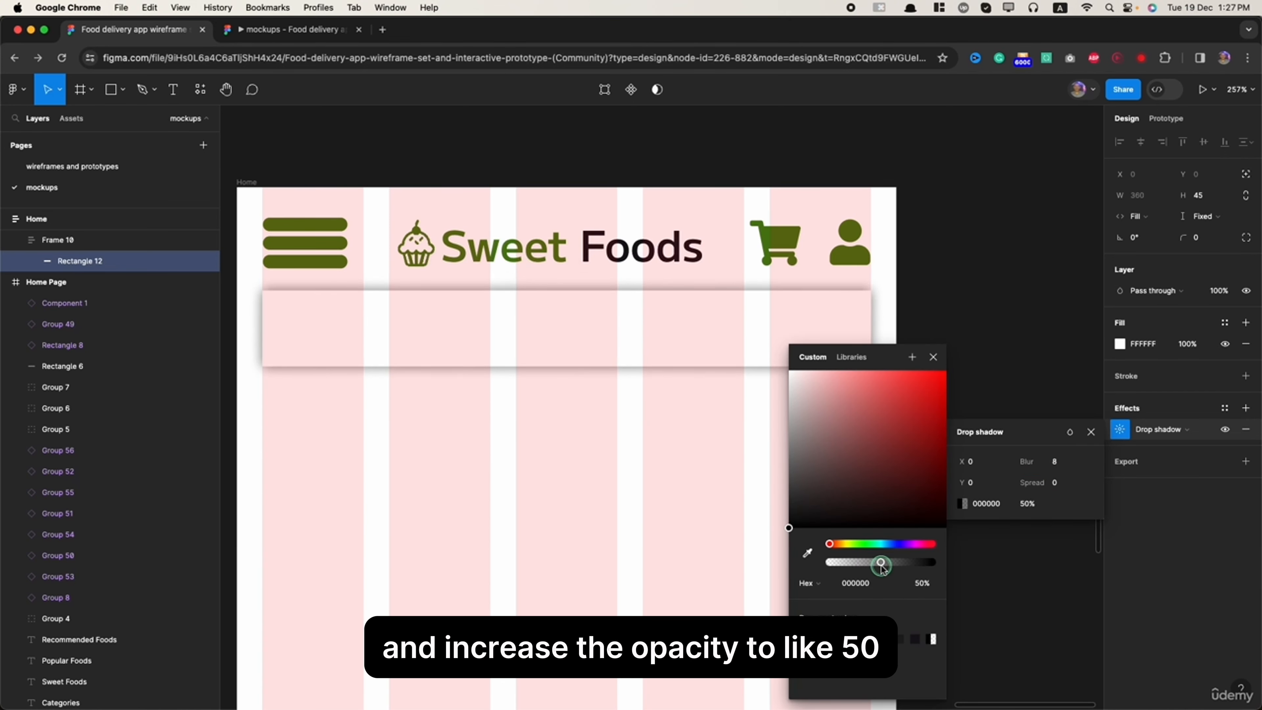
click(1042, 282)
- Round the search box's corners with a radius of 15 on its frame and 25 on the rectangle inside
click(840, 365)
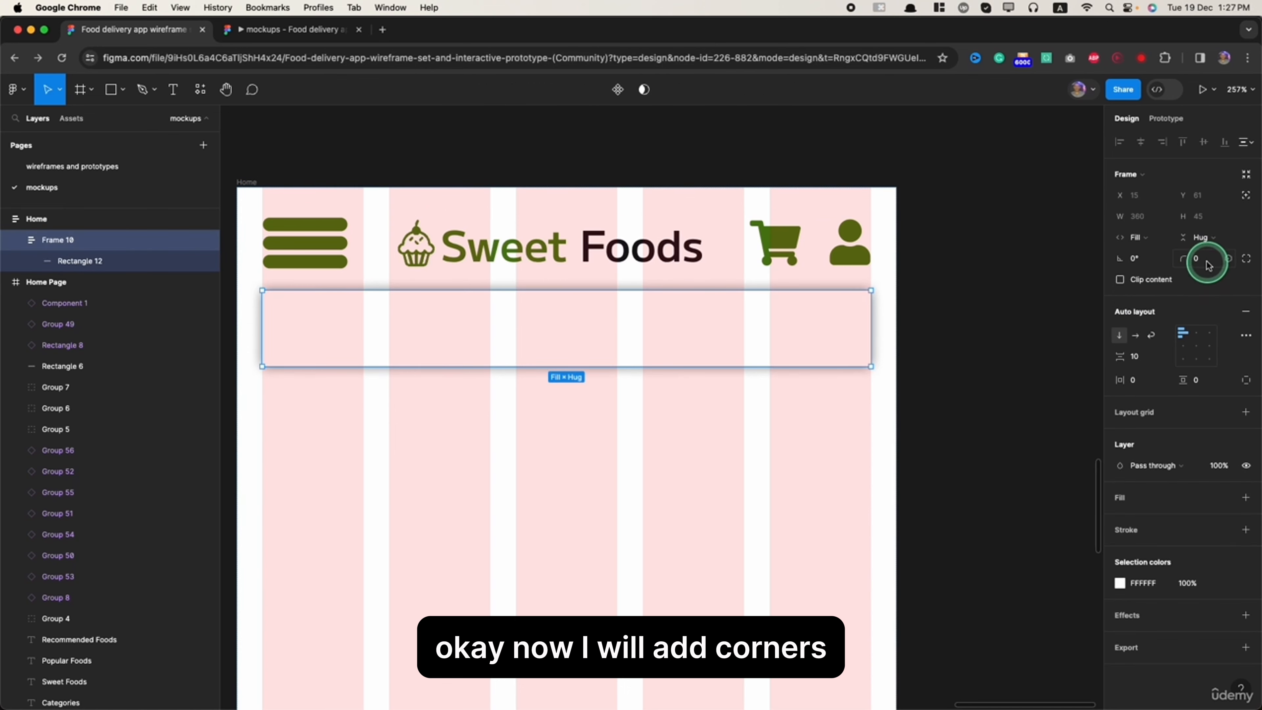
click(1202, 260)
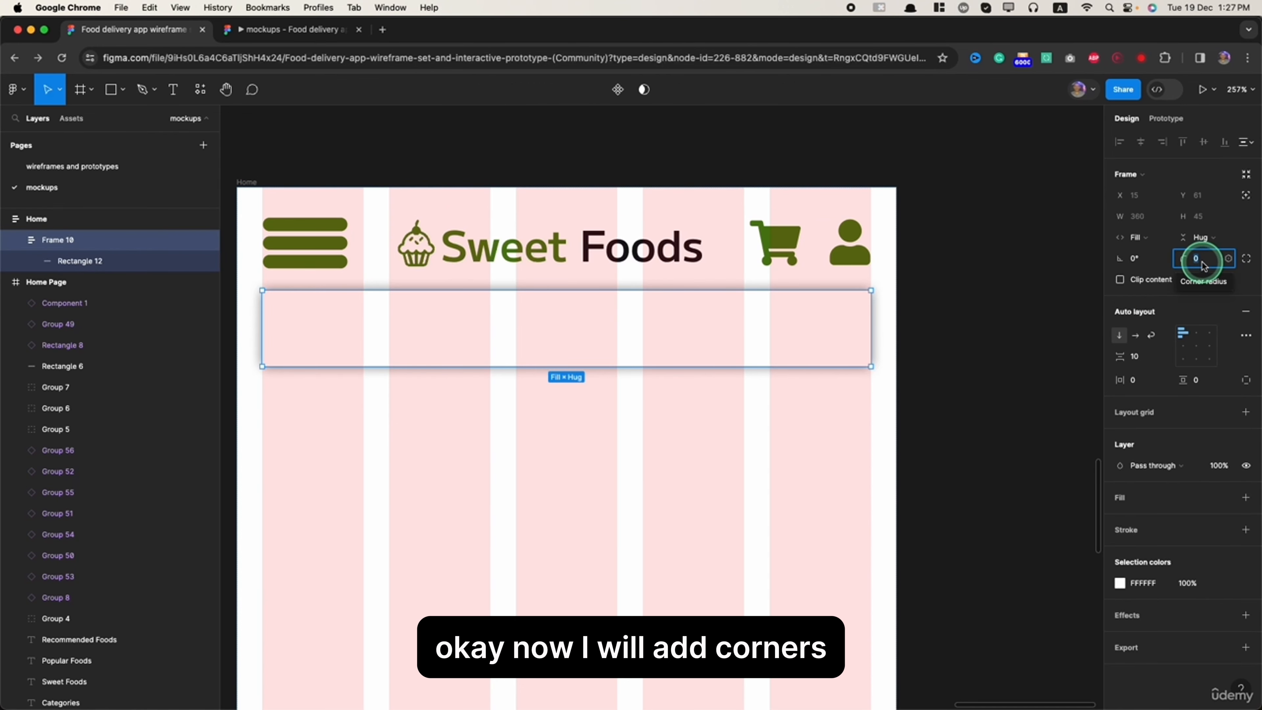
click(1205, 243)
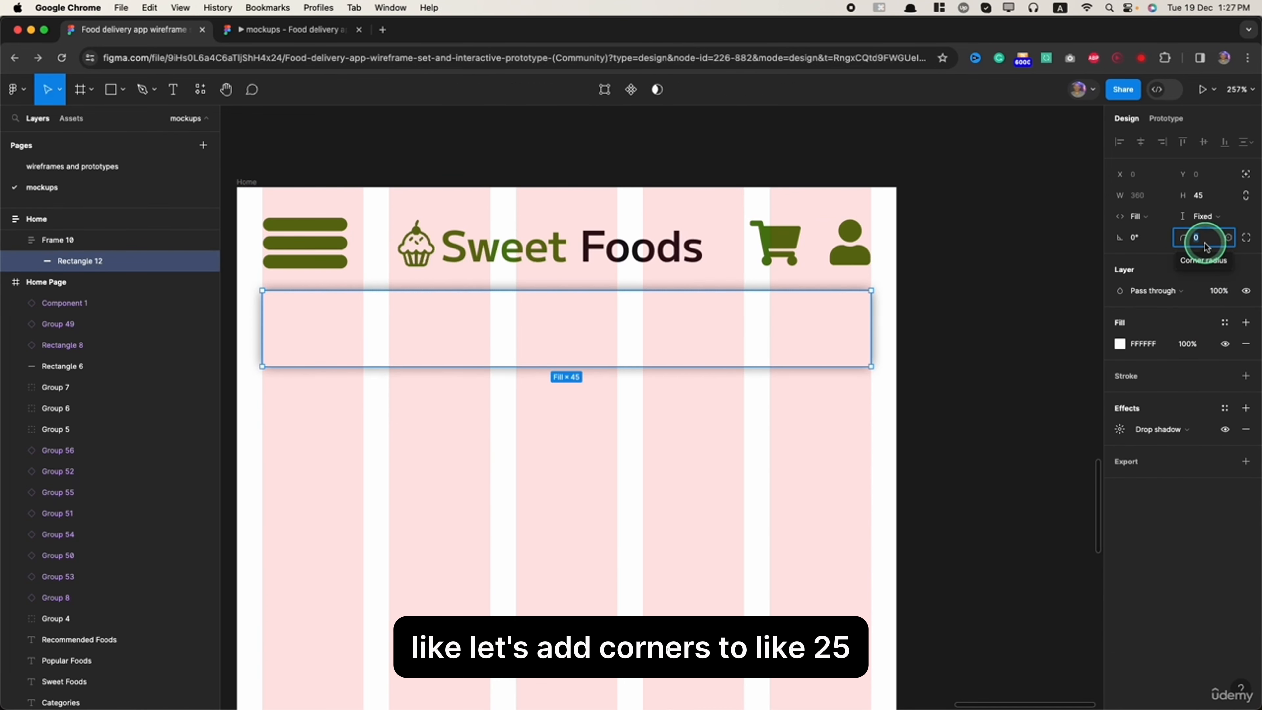
text(25)
key(Return)
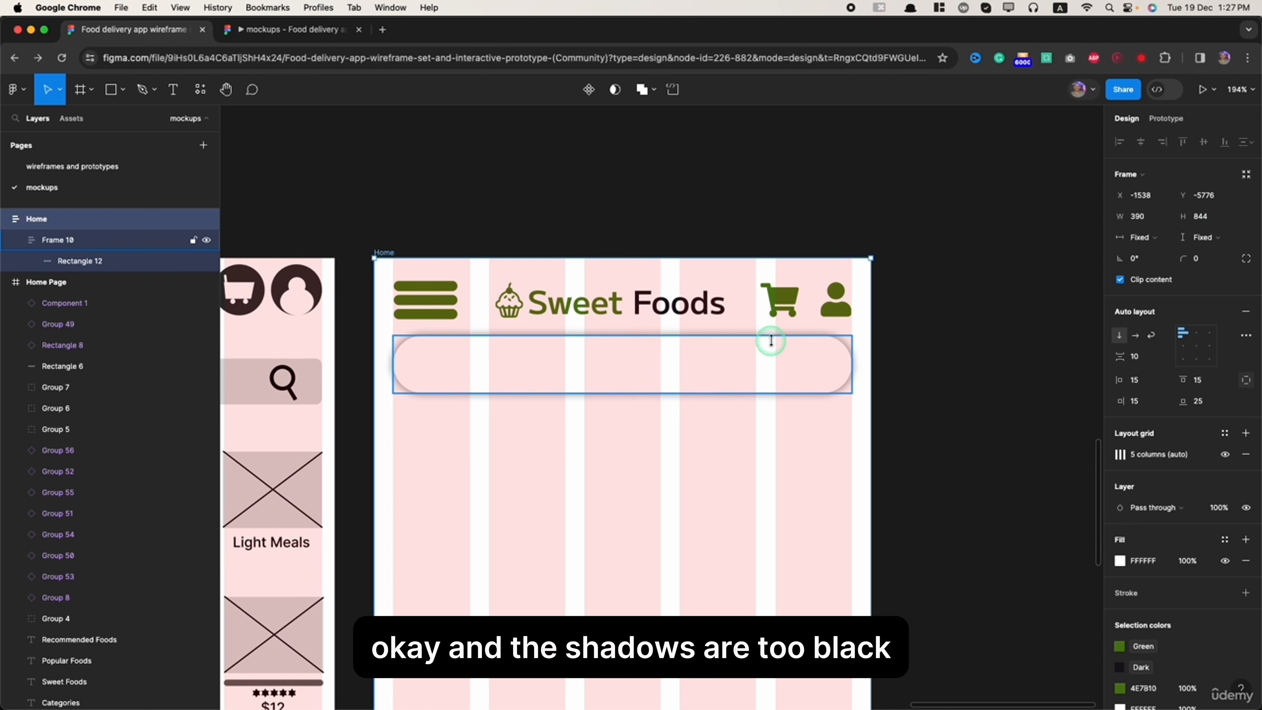
- Lighten the search box rectangle's drop shadow by setting its opacity to 25%
click(771, 341)
click(113, 260)
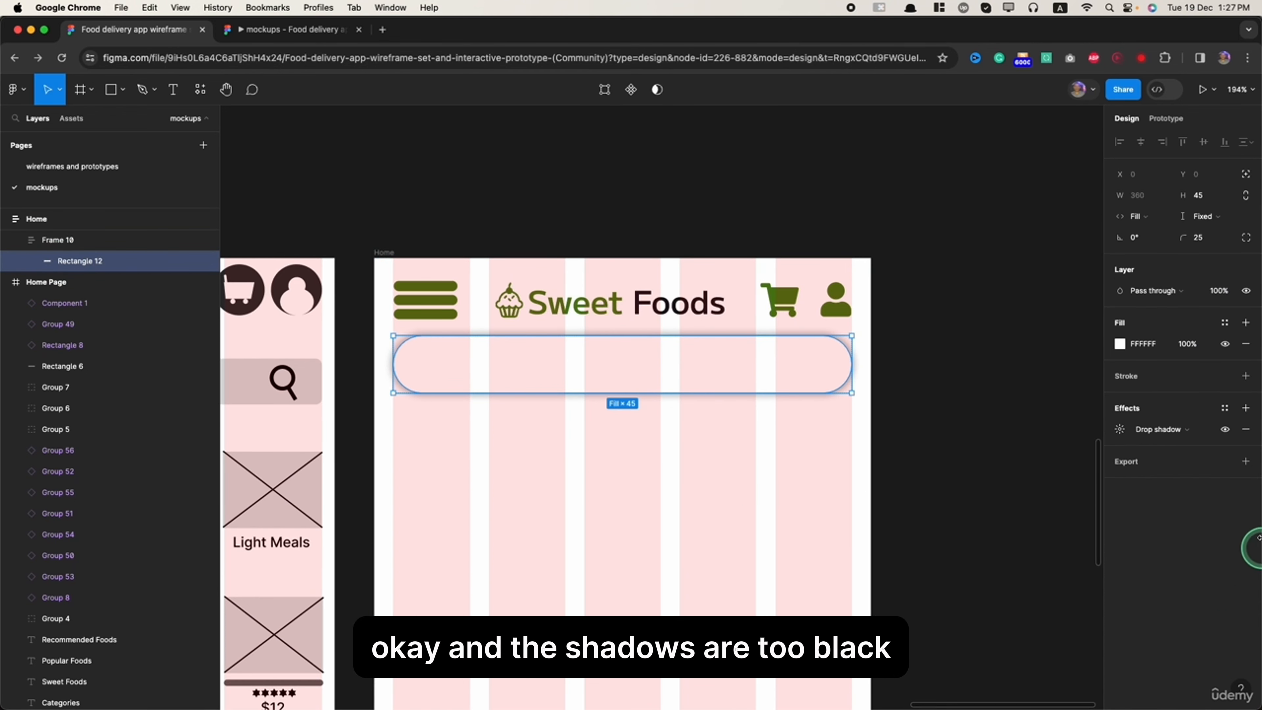
click(1120, 429)
click(972, 502)
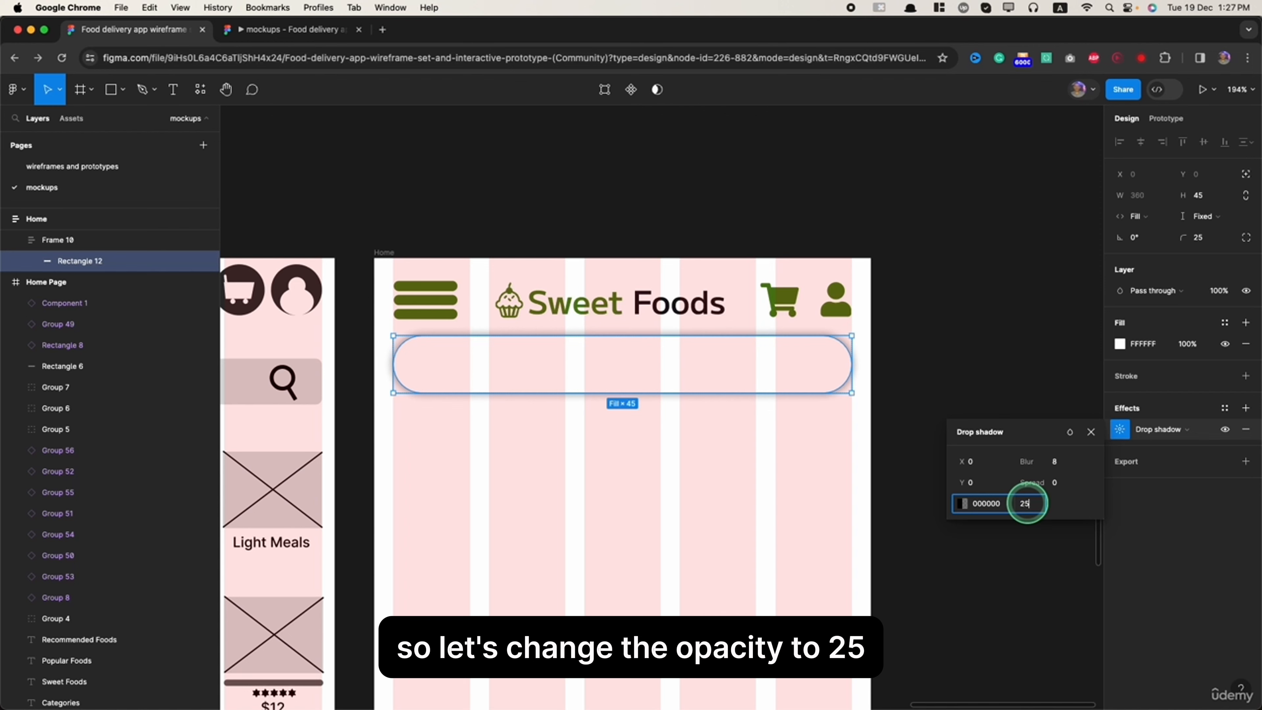
click(1028, 504)
text(25)
key(Return)
click(581, 604)
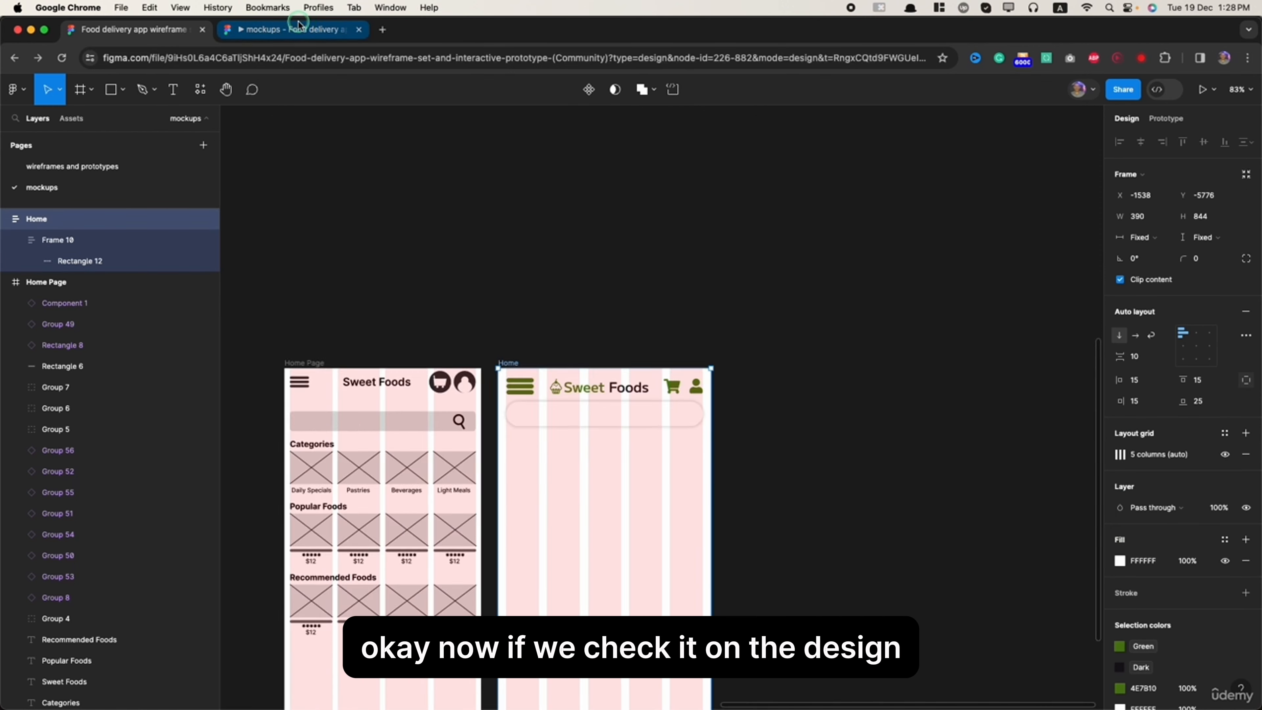
- Check how the search box looks in the prototype preview and on the Home frame in the design file
click(300, 24)
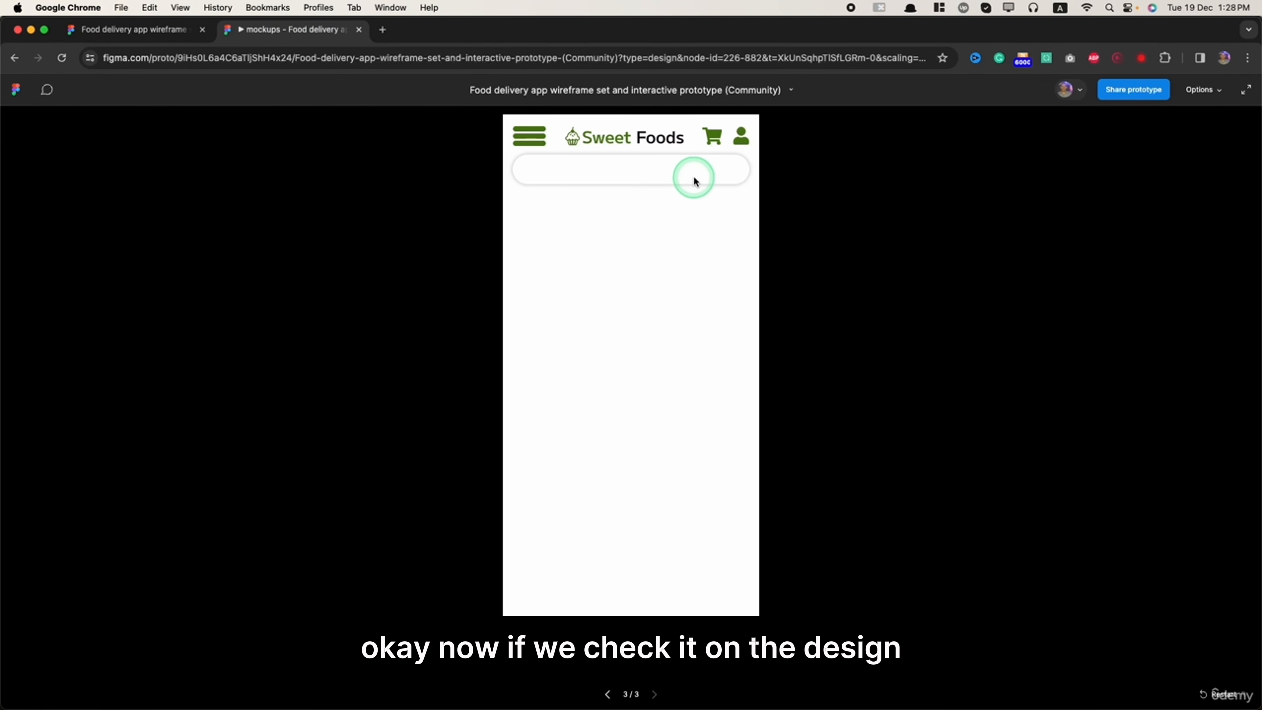
click(117, 41)
click(645, 412)
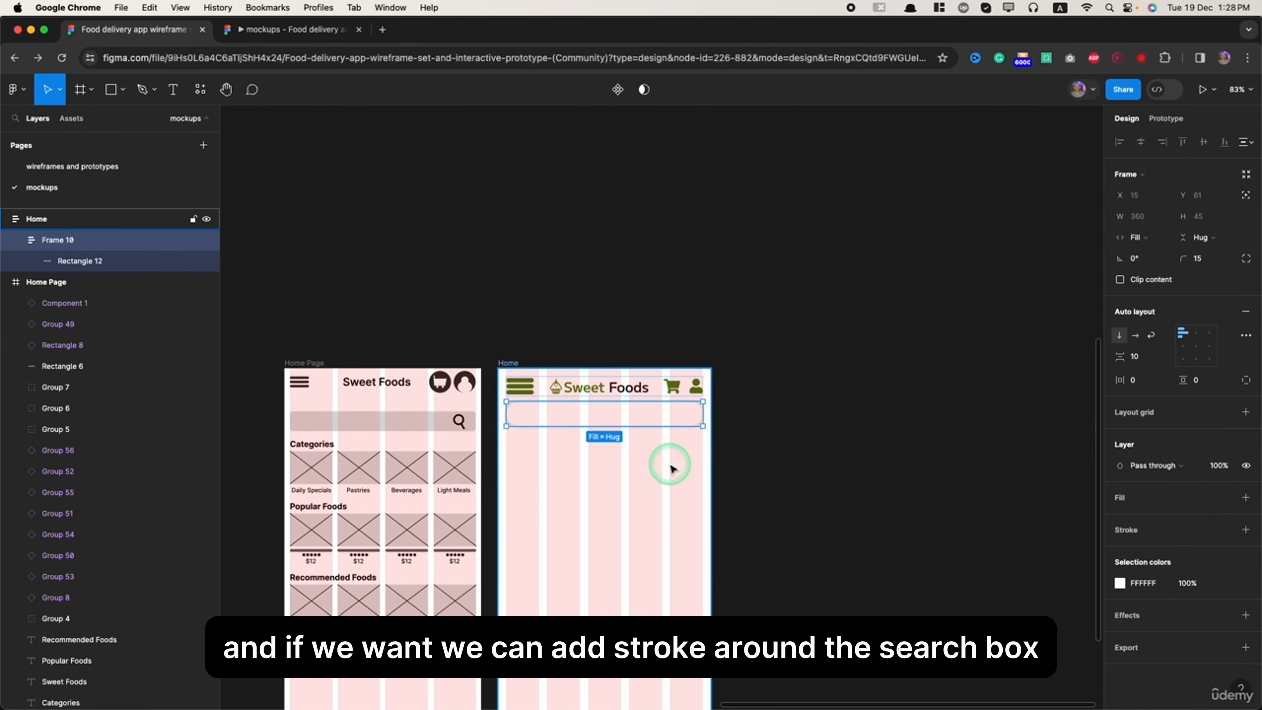
scroll(627, 451, up, 5)
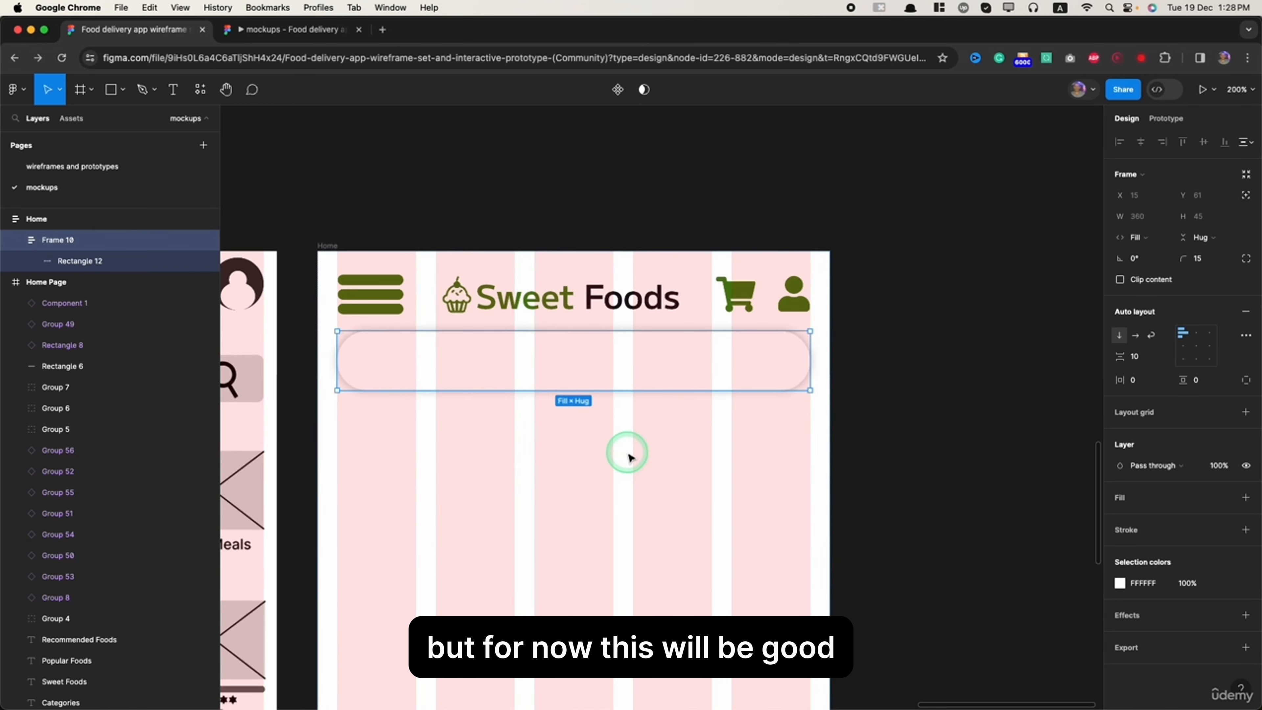
click(947, 455)
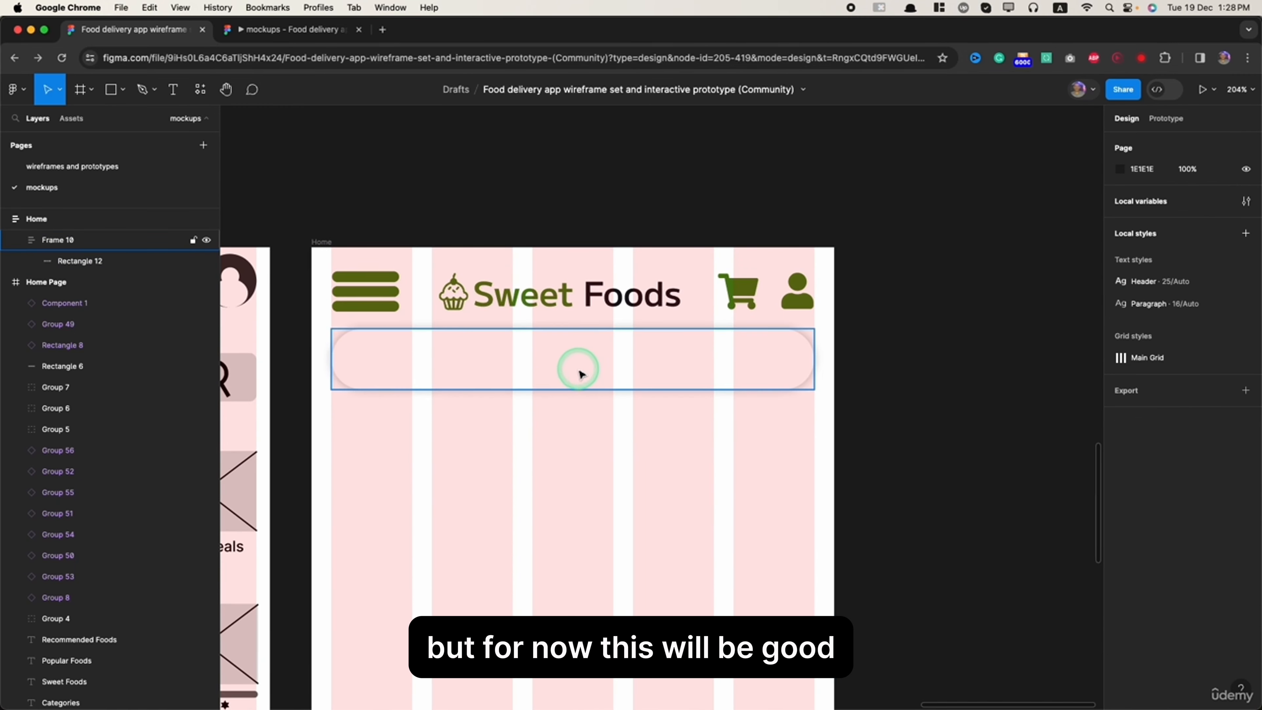
click(576, 382)
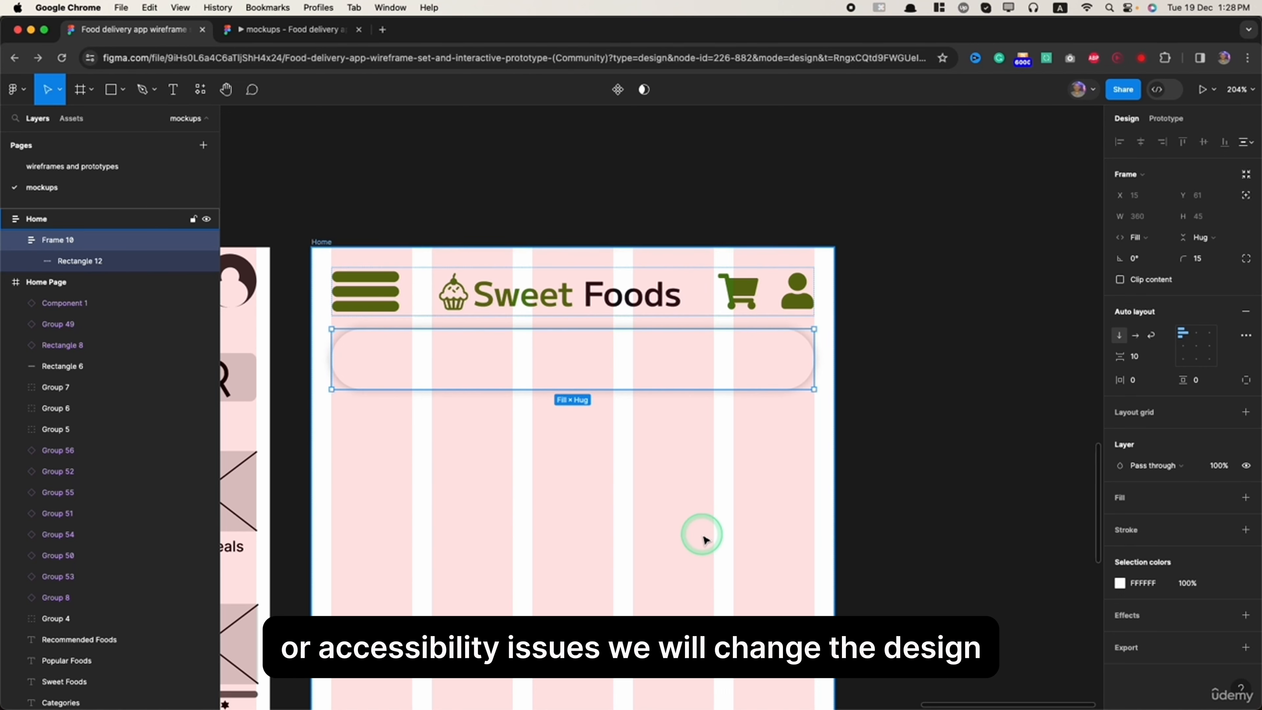
- Insert the magnifying glass search icon onto the Home screen using the Font Awesome Icons plugin
scroll(702, 537, down, 5)
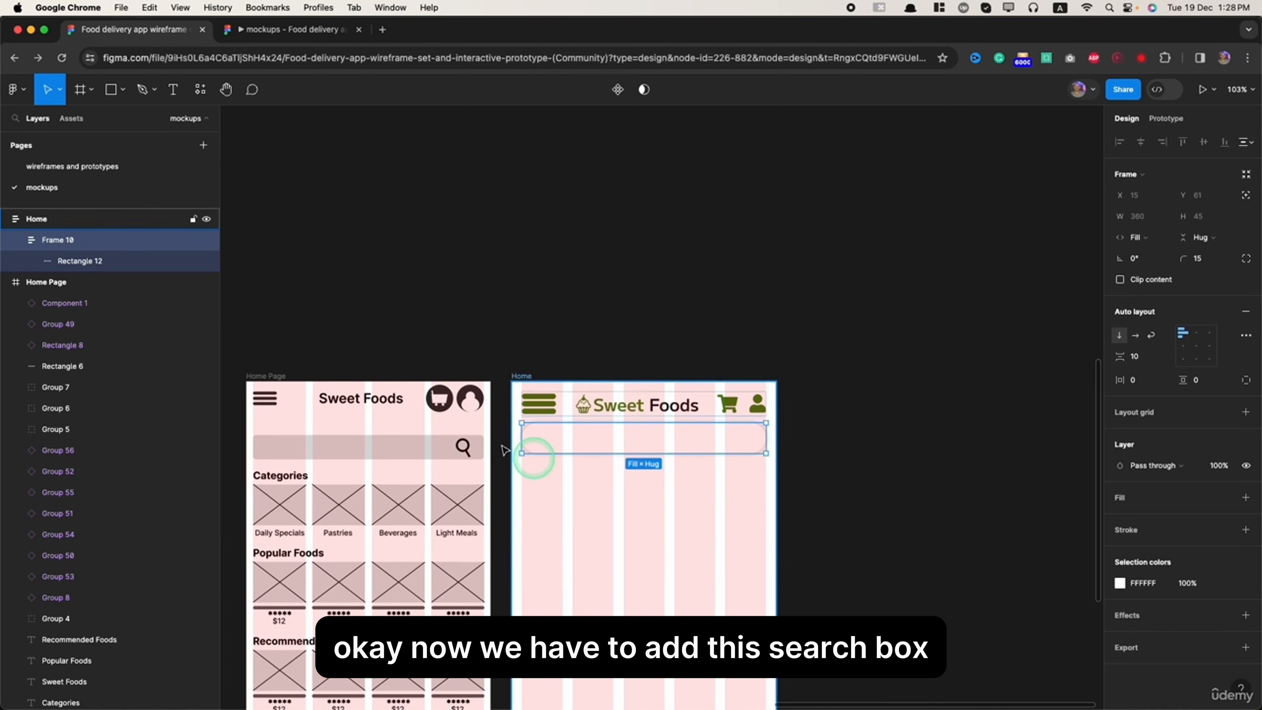
scroll(728, 439, up, 5)
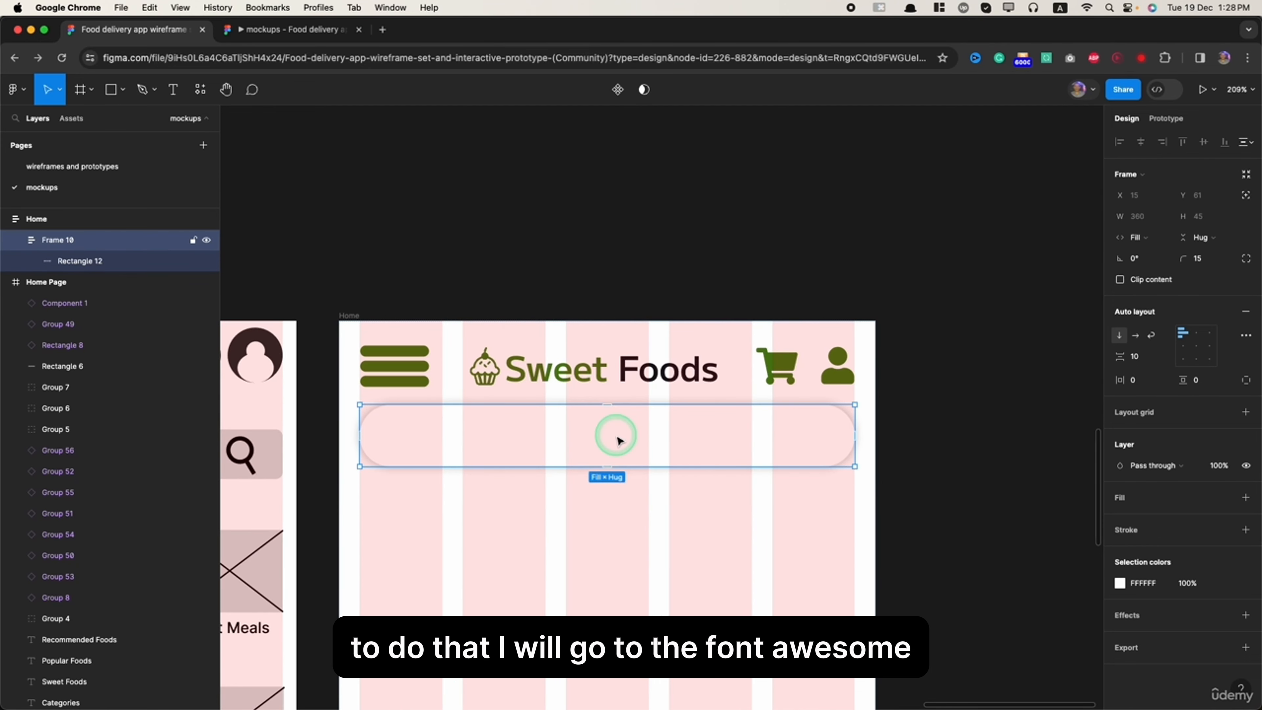
click(200, 90)
click(248, 241)
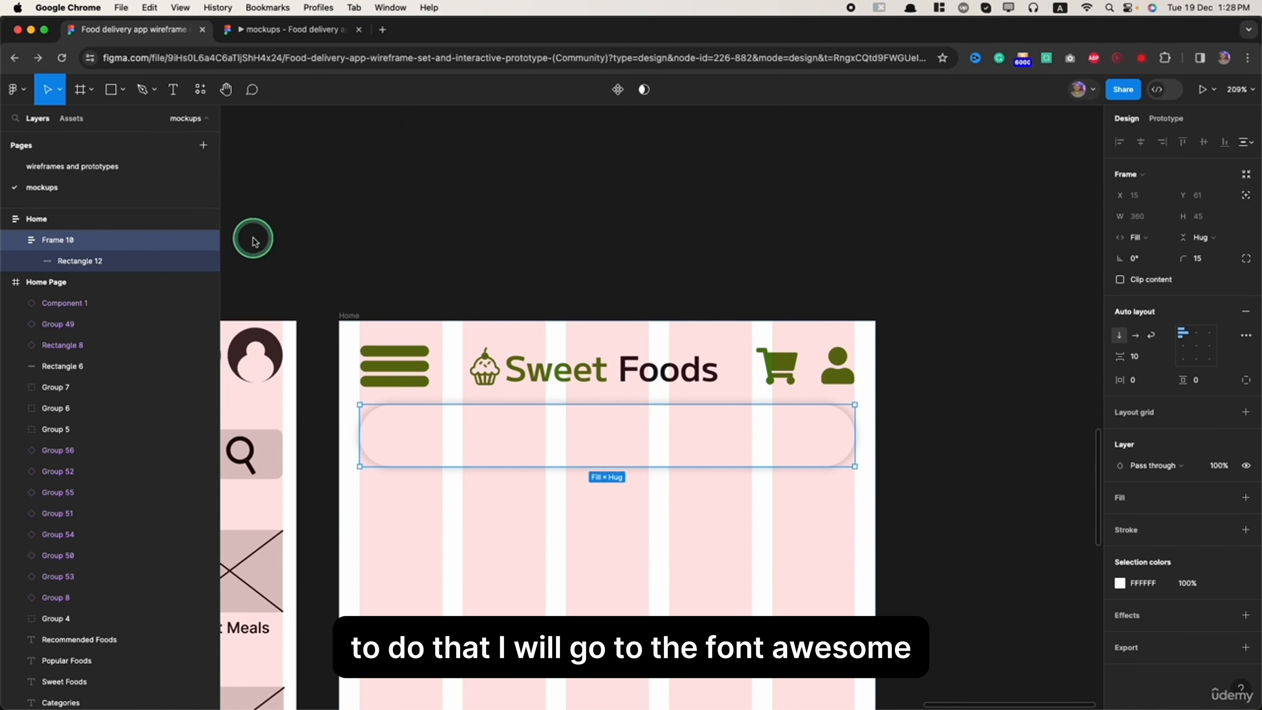
click(119, 320)
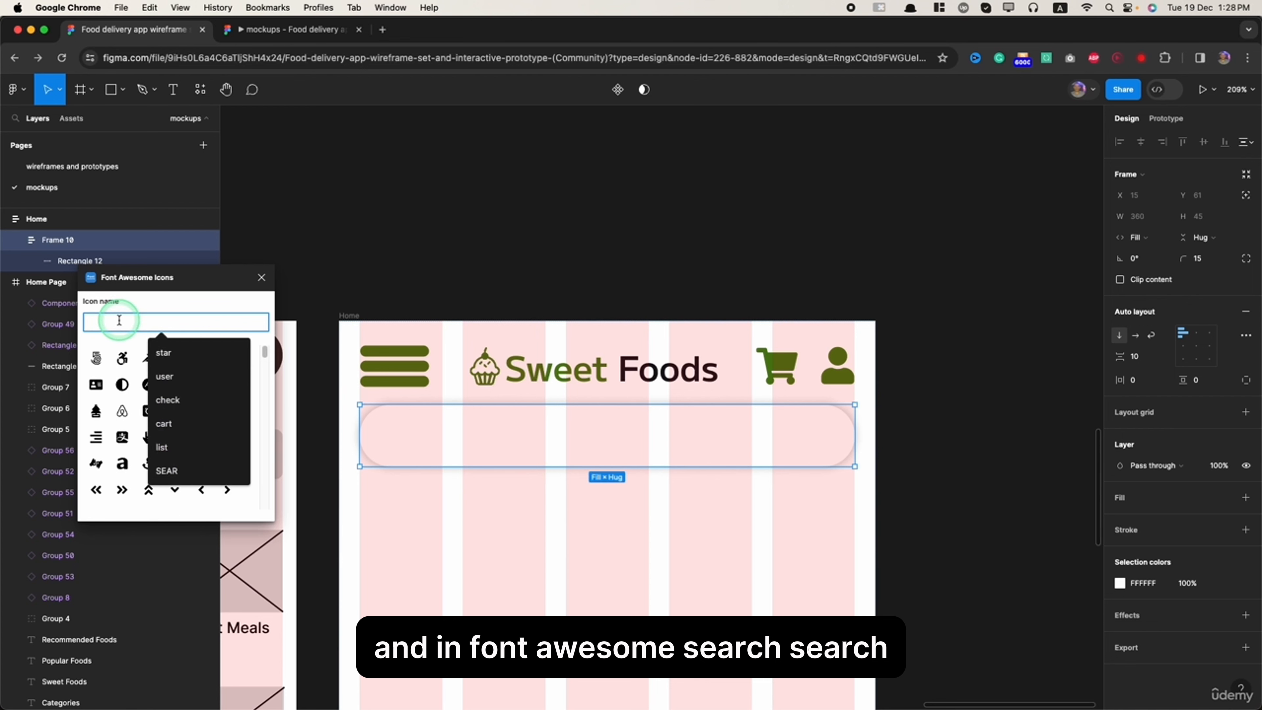
text(searc)
click(231, 358)
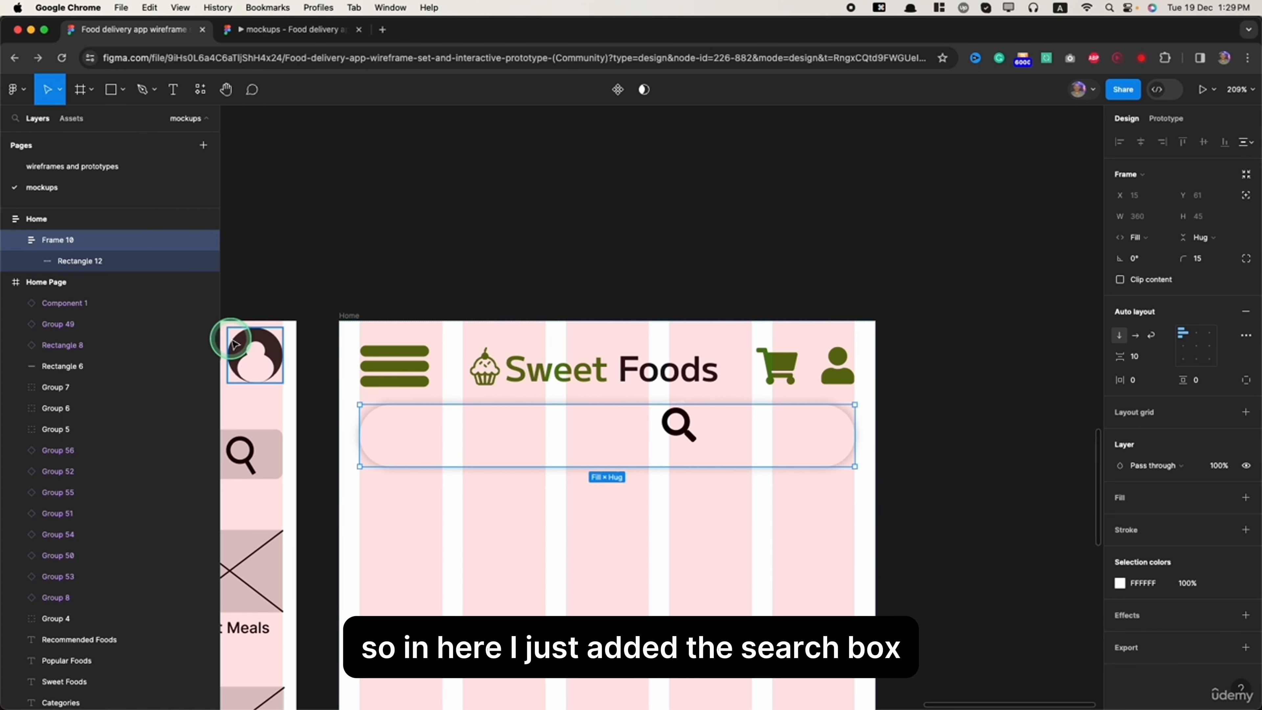
click(667, 245)
- Cut the search icon's frame and paste it inside the search box's auto layout frame
double_click(678, 424)
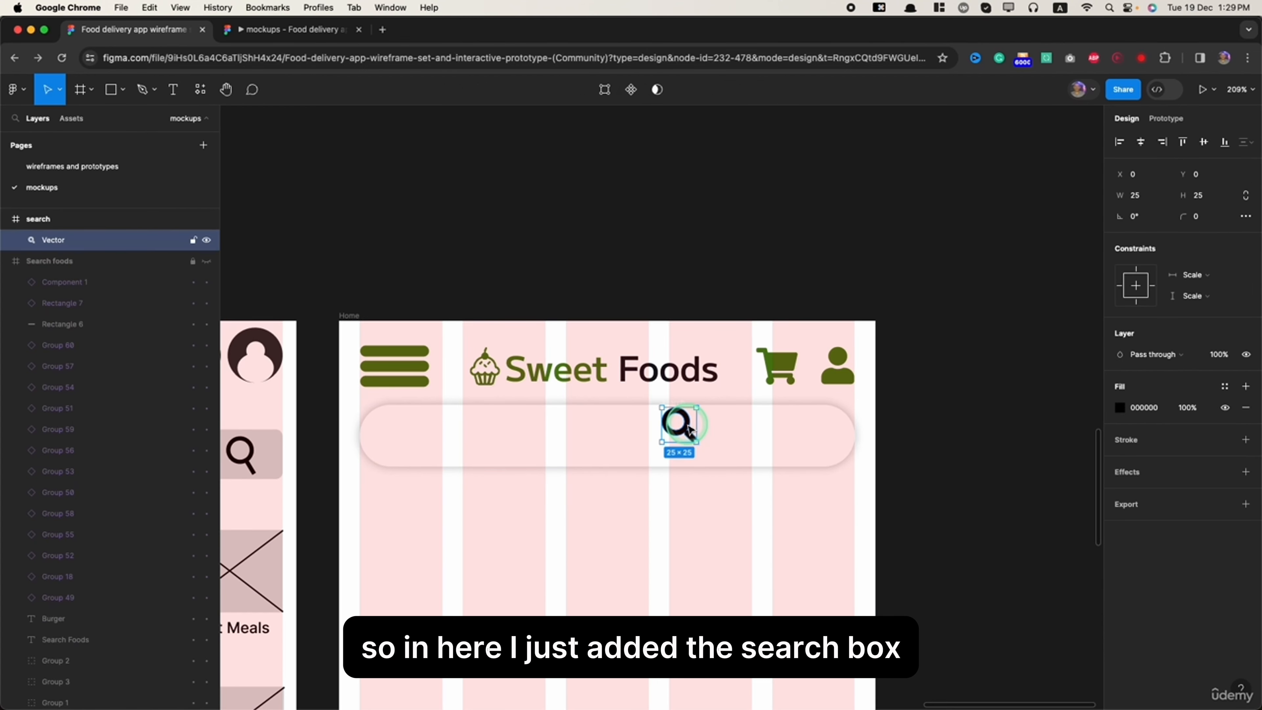
click(55, 219)
scroll(569, 446, down, 2)
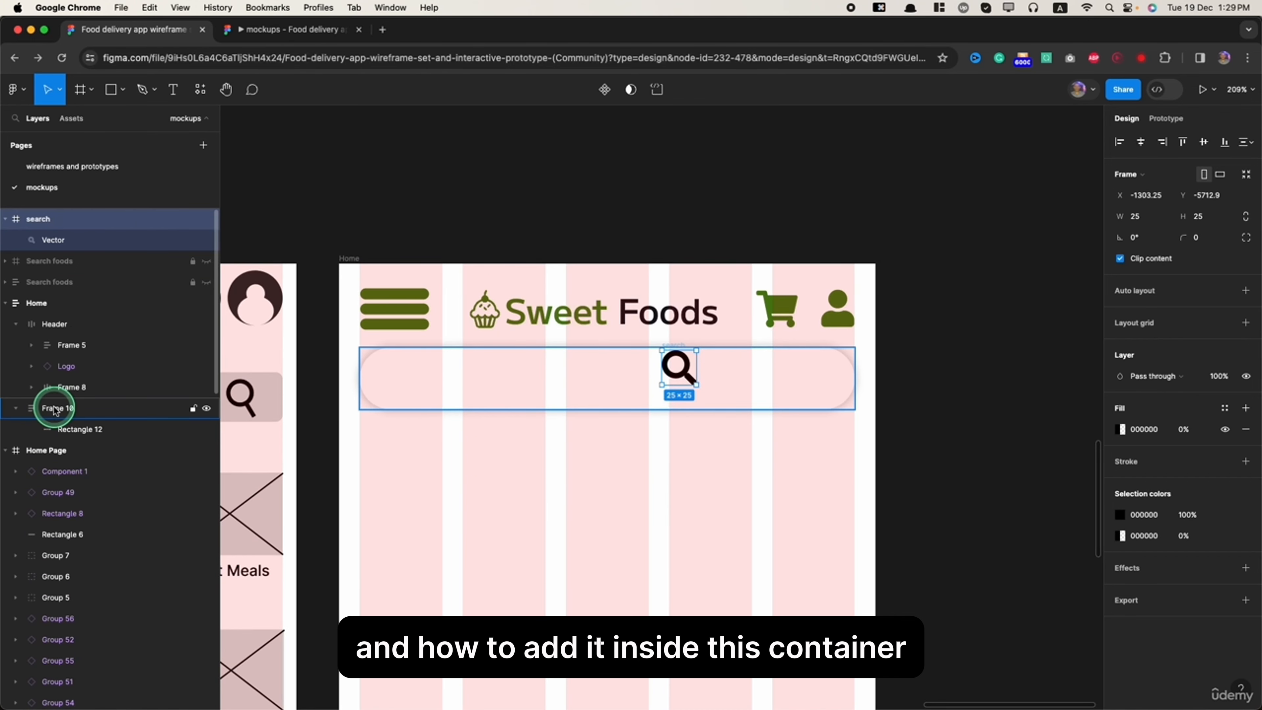
click(49, 219)
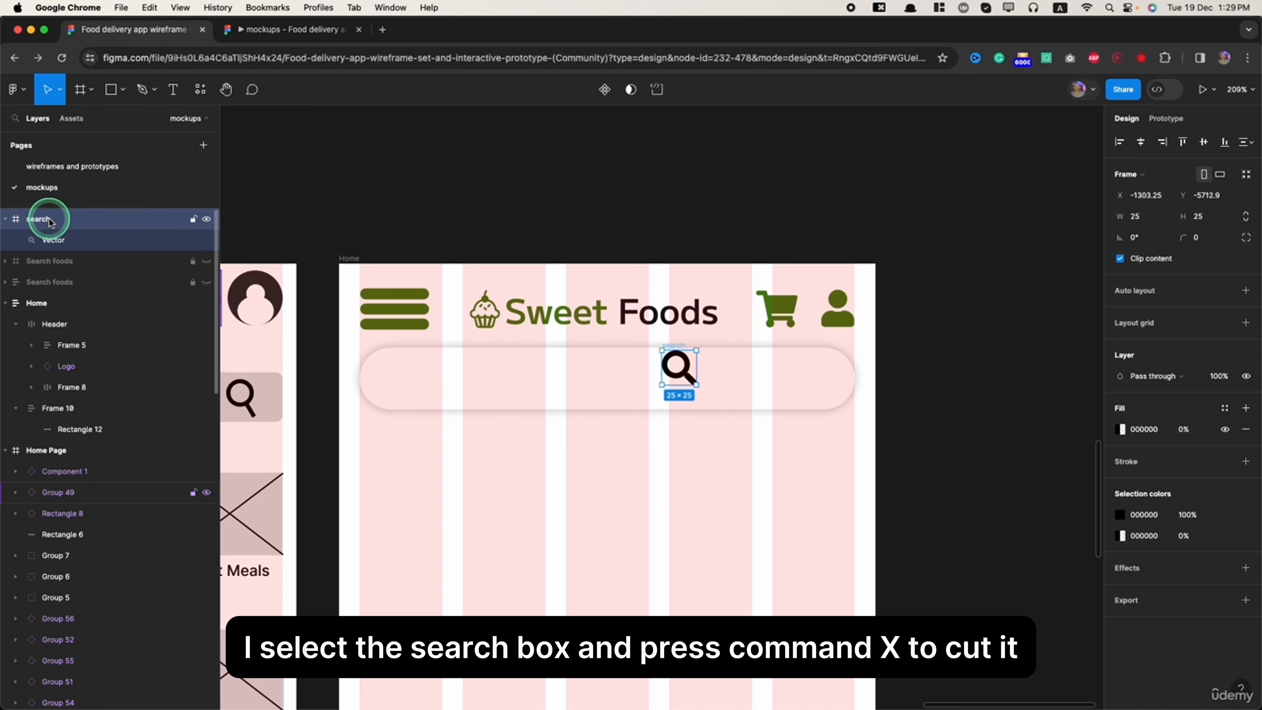
key(cmd+x)
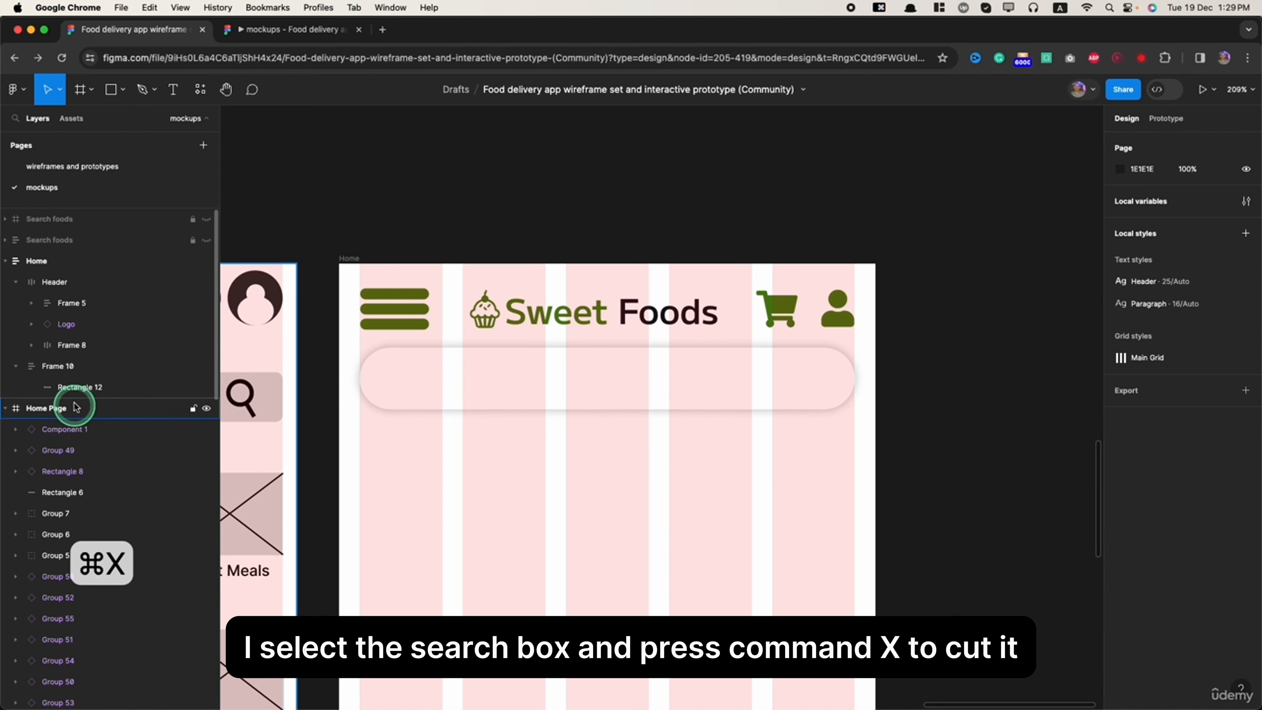
click(58, 366)
key(super+v)
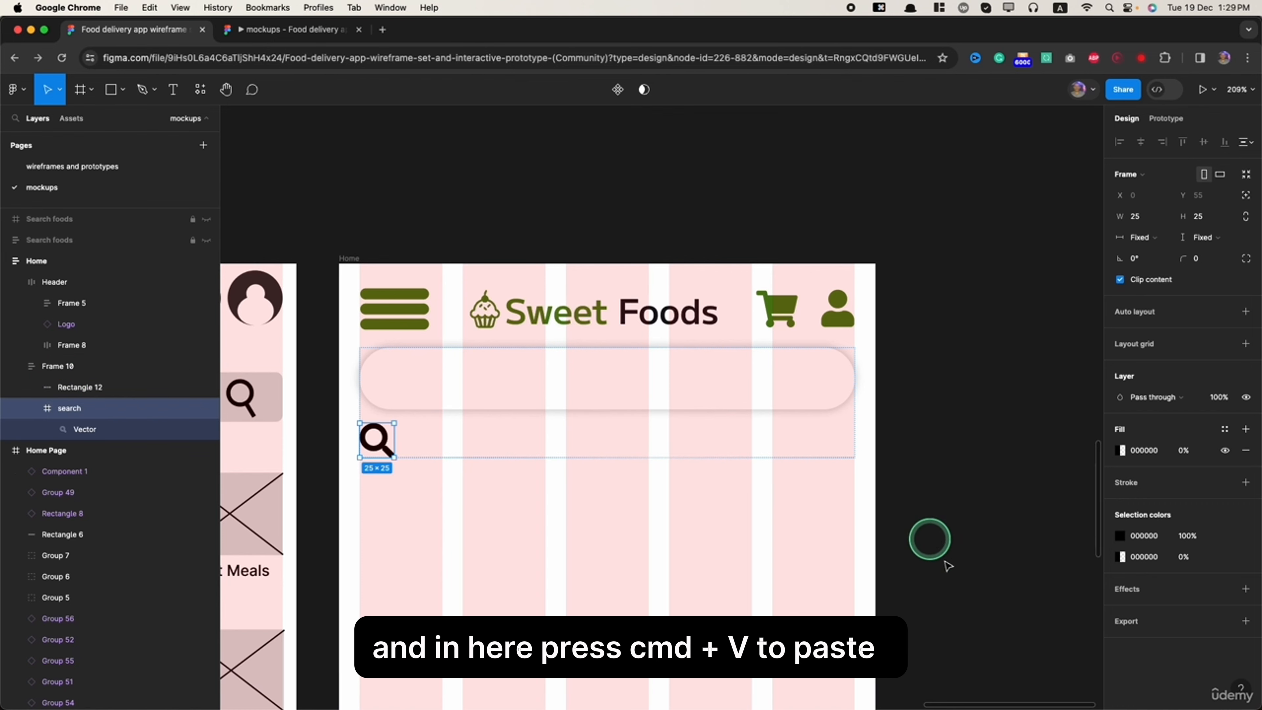
click(484, 377)
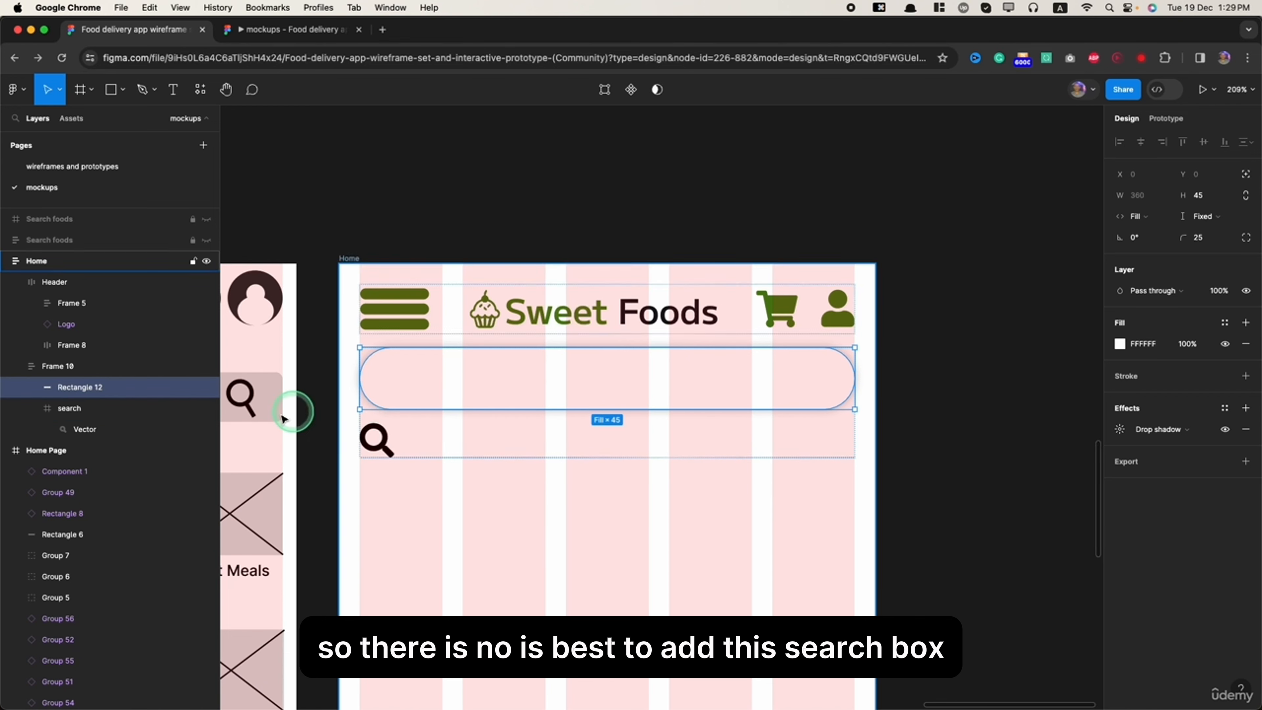
- Try a horizontal layout on the auto layout frame holding the search box and icon, and return it to vertical
click(387, 447)
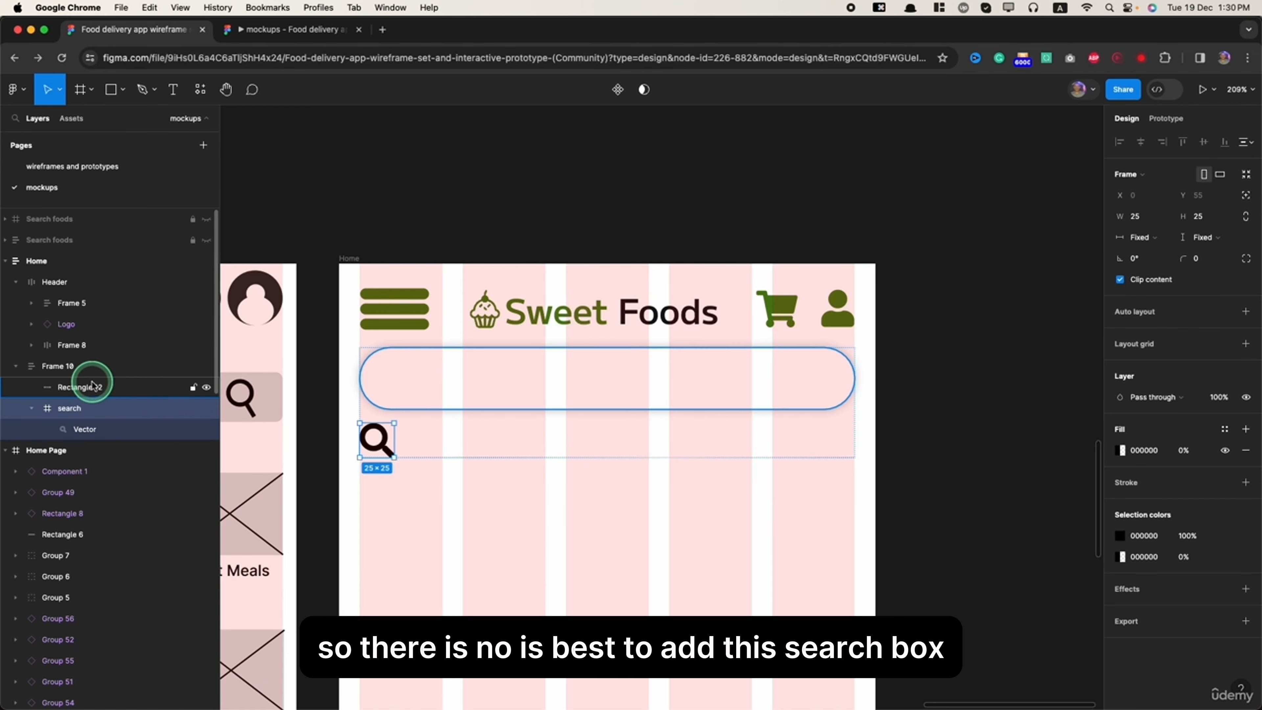
click(82, 367)
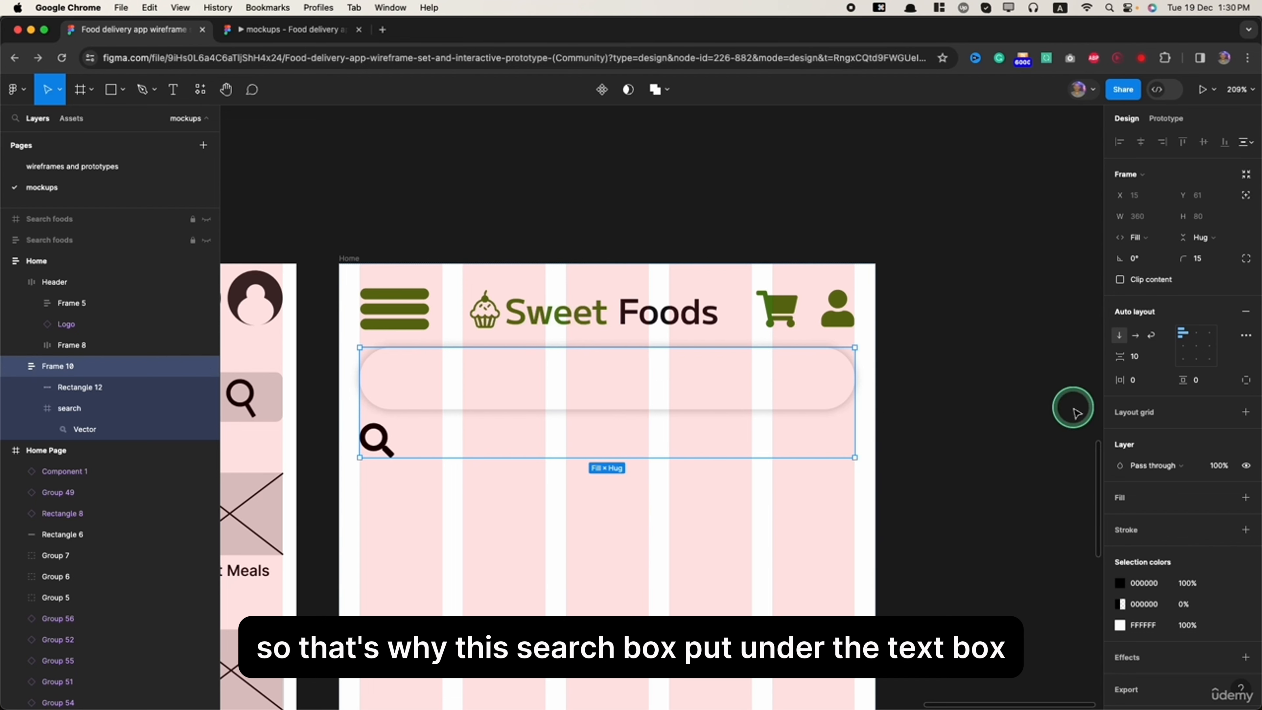
click(1138, 339)
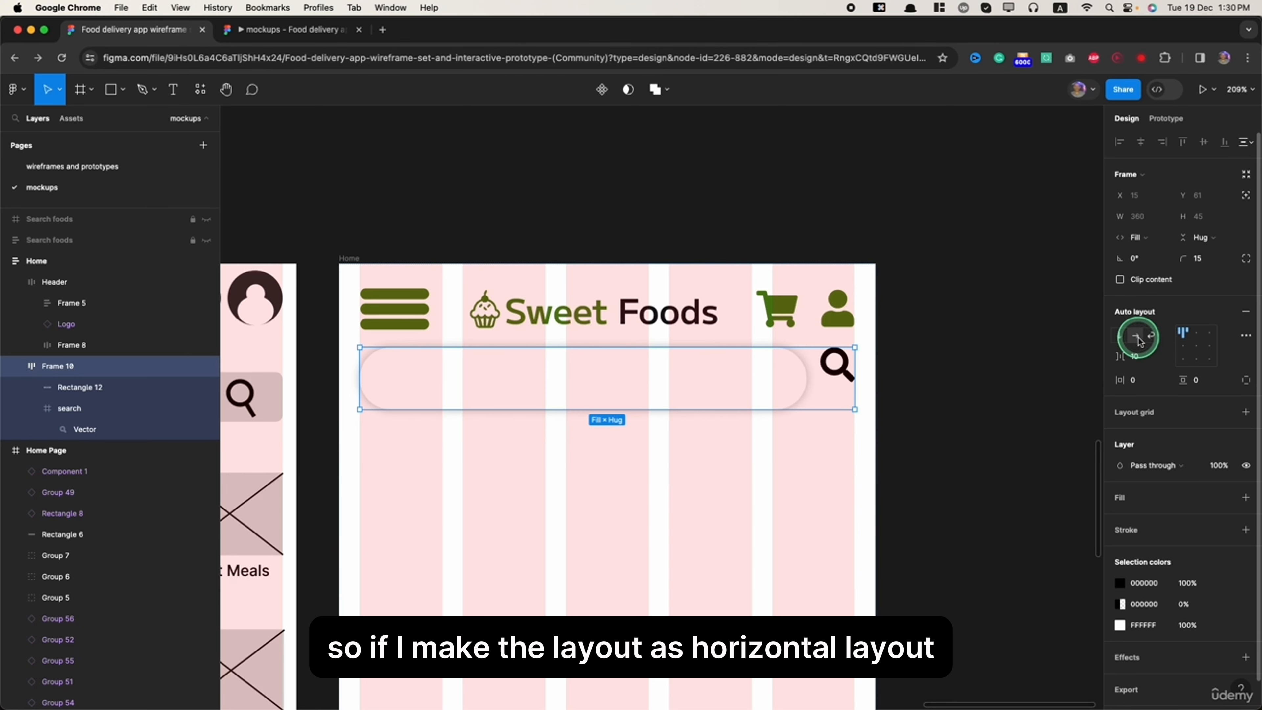
click(1118, 344)
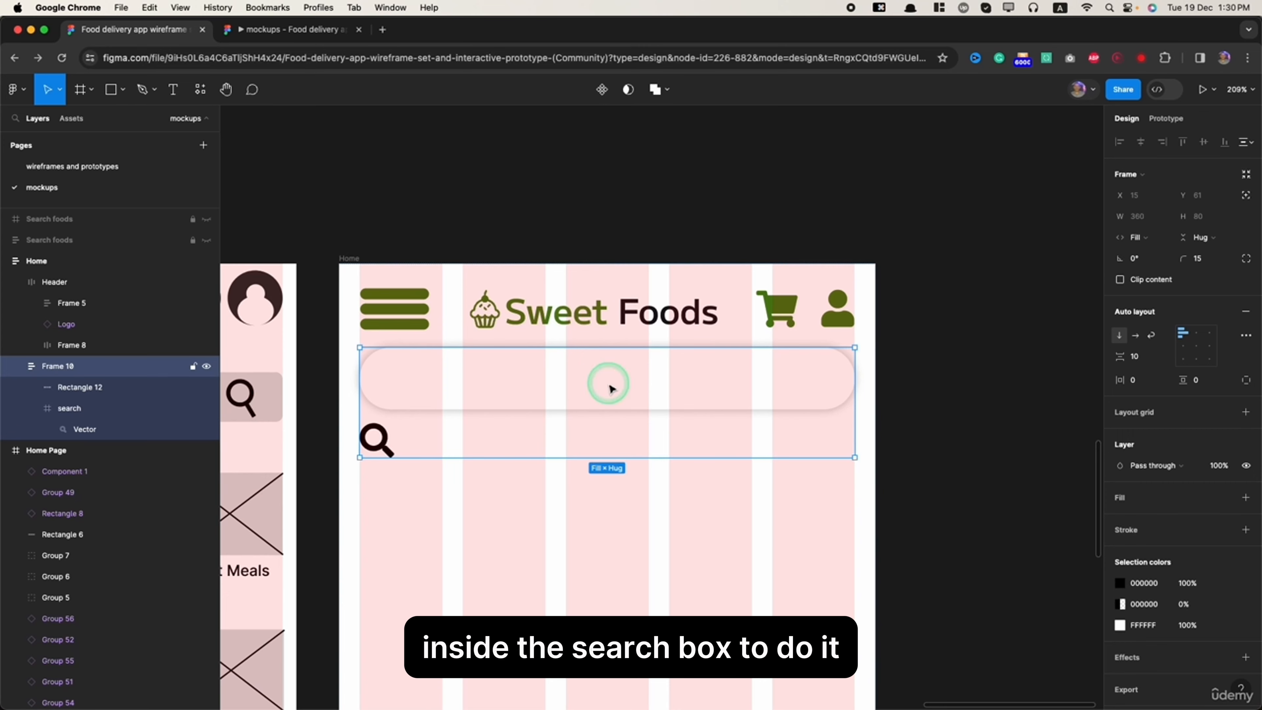
- Give the search icon's frame an absolute position and place it inside the search box's right end at about X 320, Y 10
scroll(535, 400, down, 5)
scroll(537, 401, up, 3)
scroll(539, 404, up, 3)
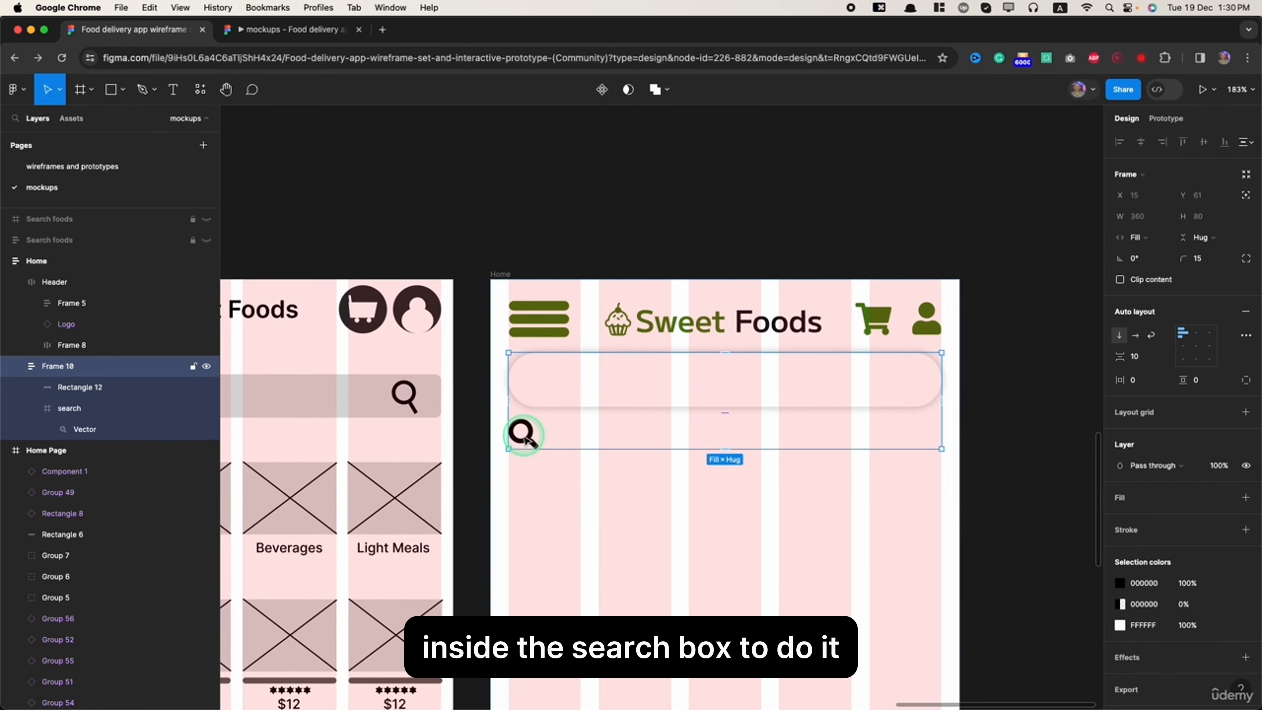
click(70, 408)
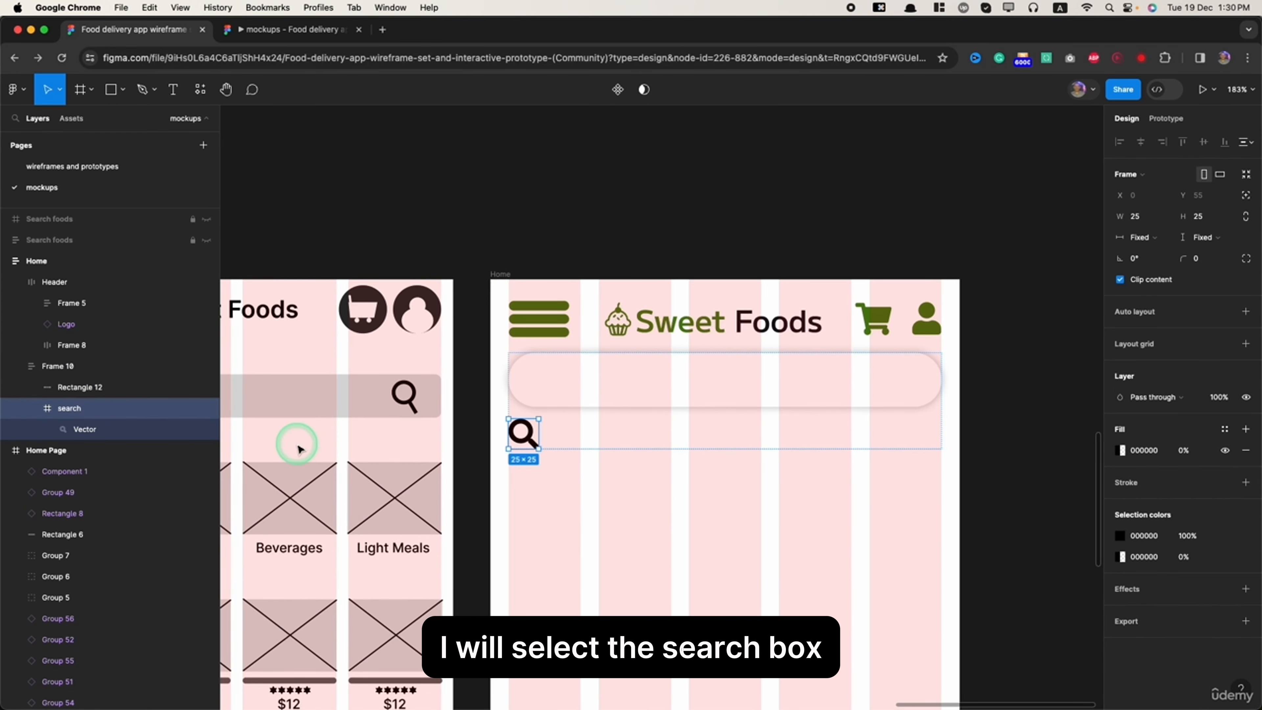
click(1246, 198)
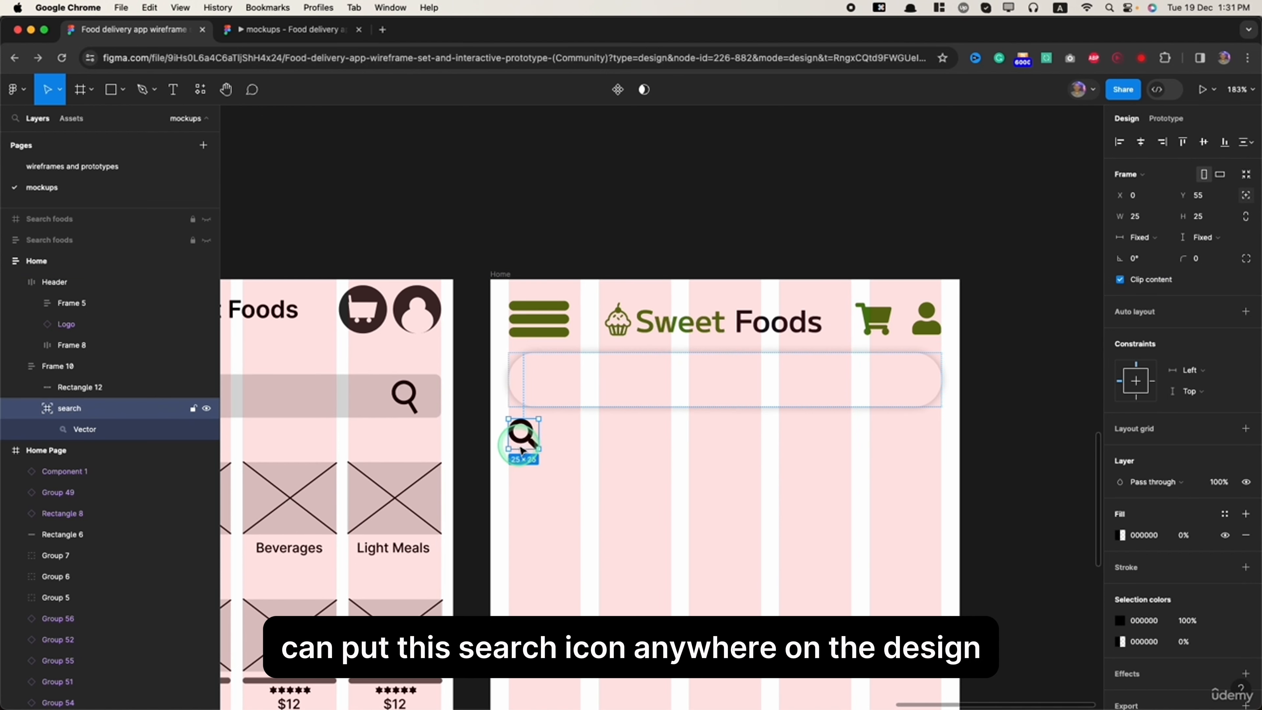
drag(523, 448, 560, 394)
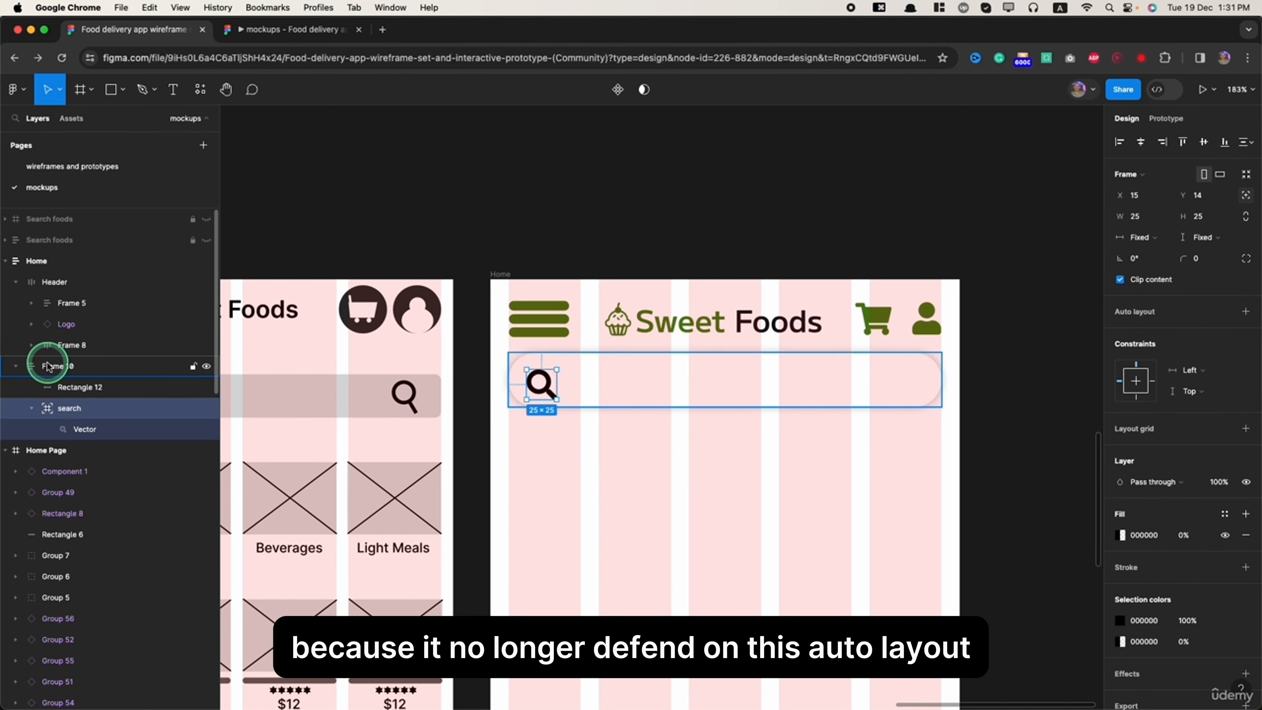
drag(572, 386, 910, 381)
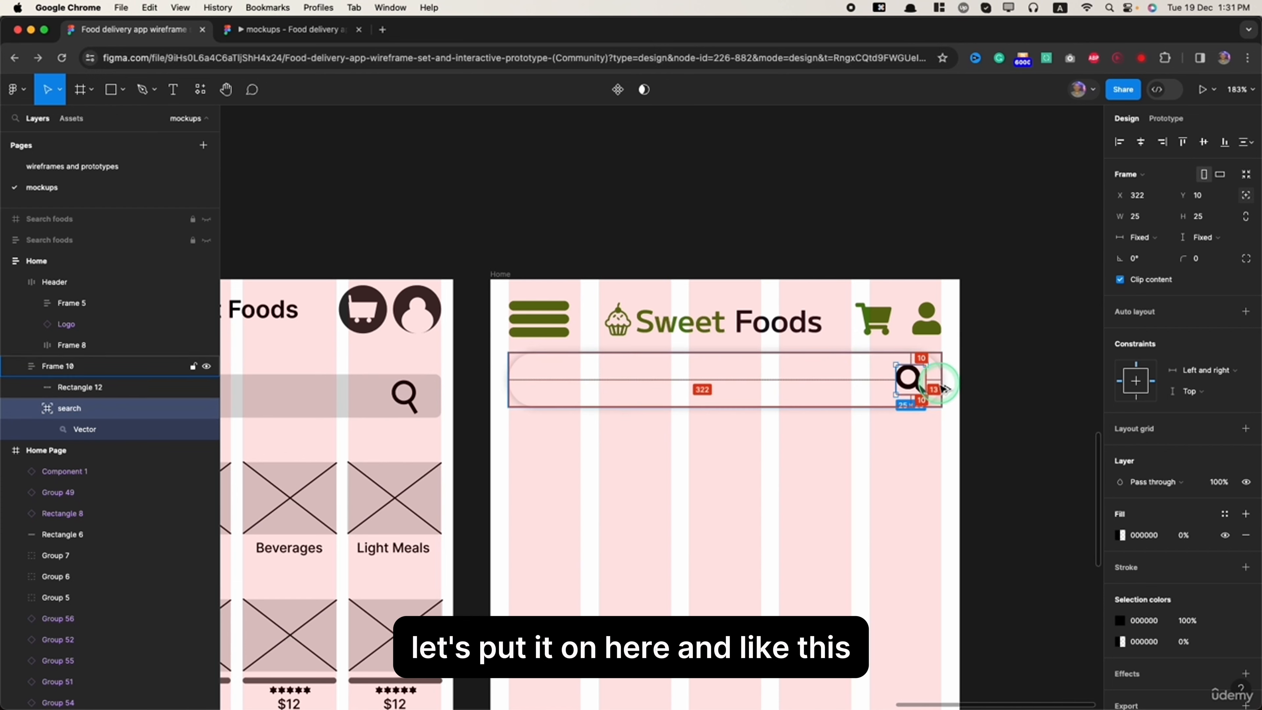
- Compare selecting the search box's frame, the nested search icon frame and the icon's vector directly on the canvas
click(912, 382)
click(830, 529)
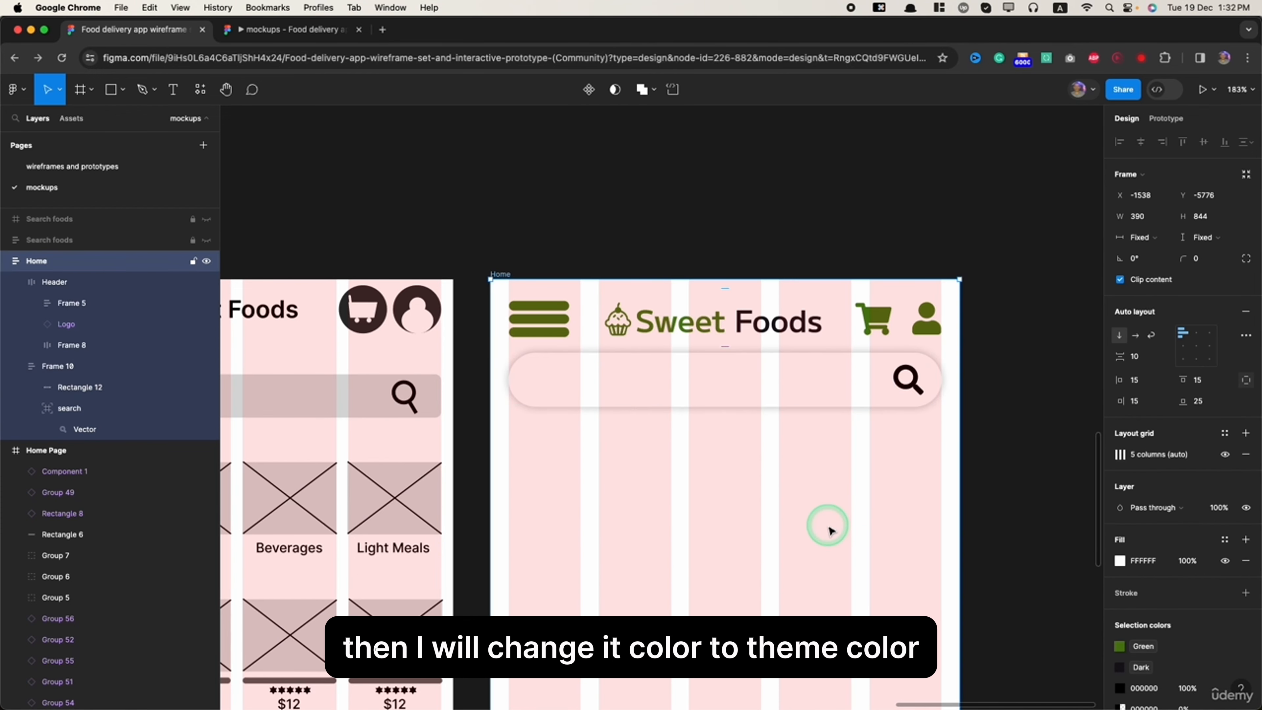
click(910, 381)
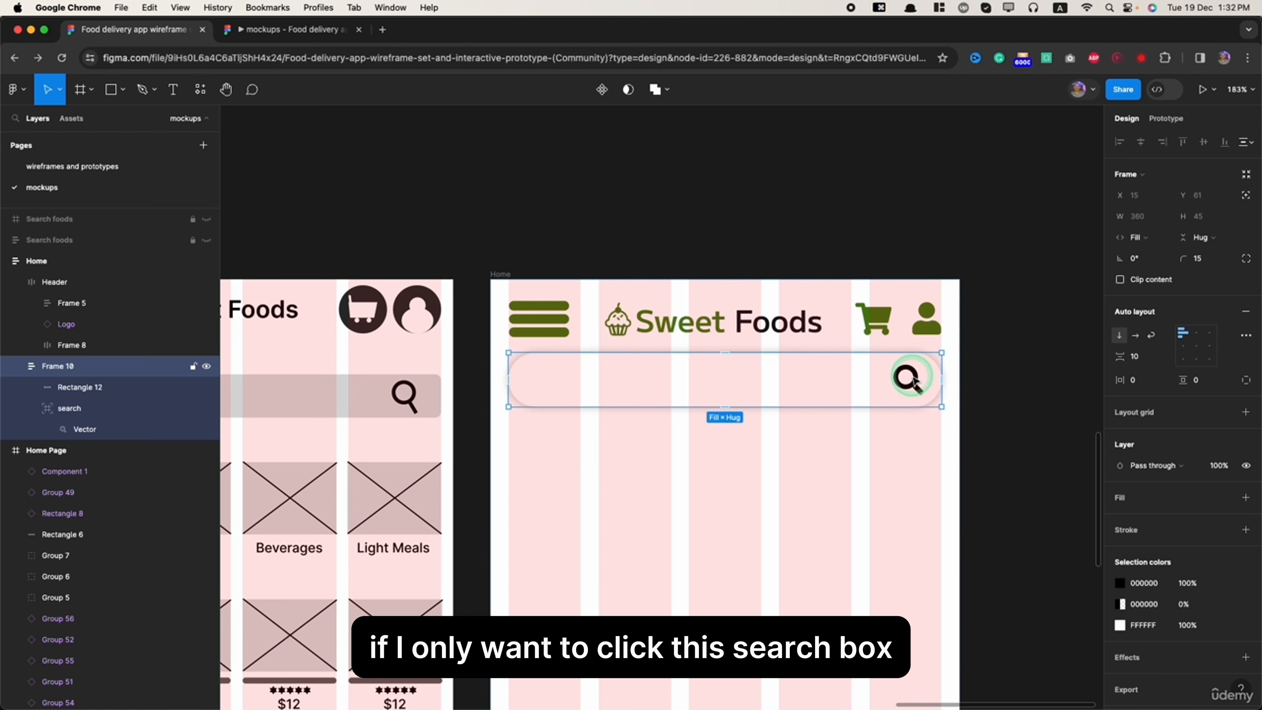
double_click(913, 382)
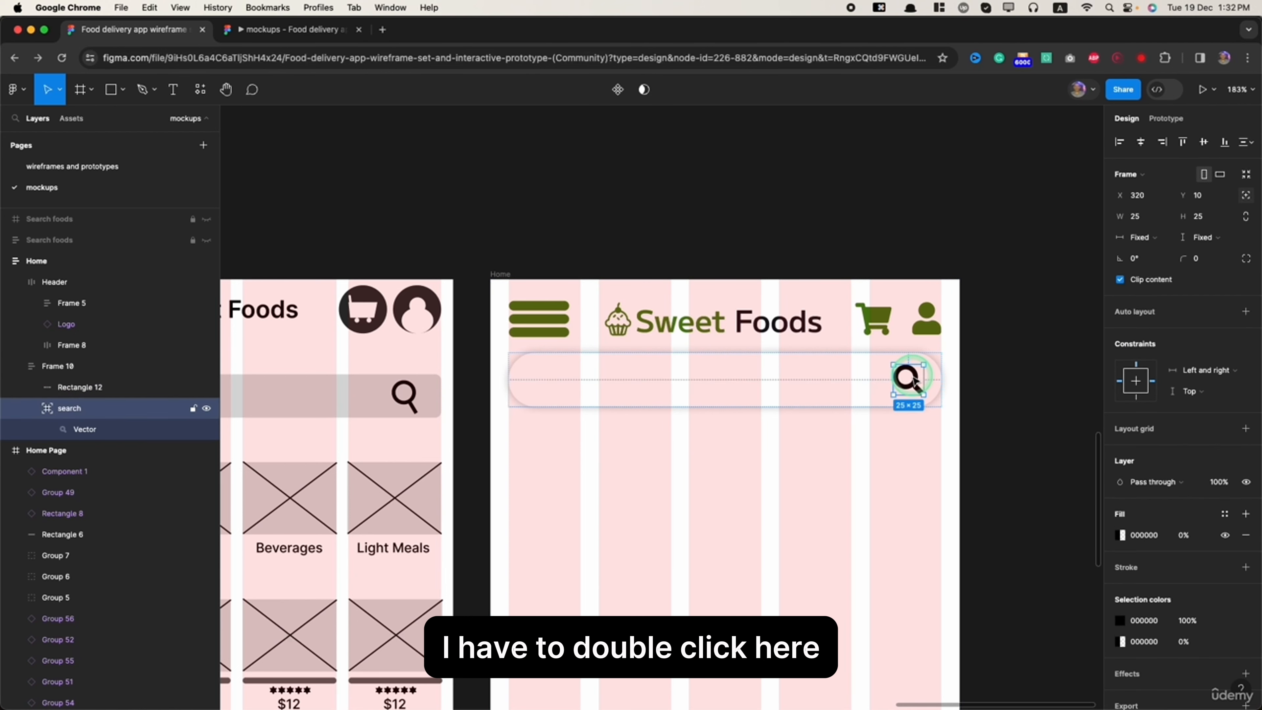
key(shift+Return)
key(shift+Return)
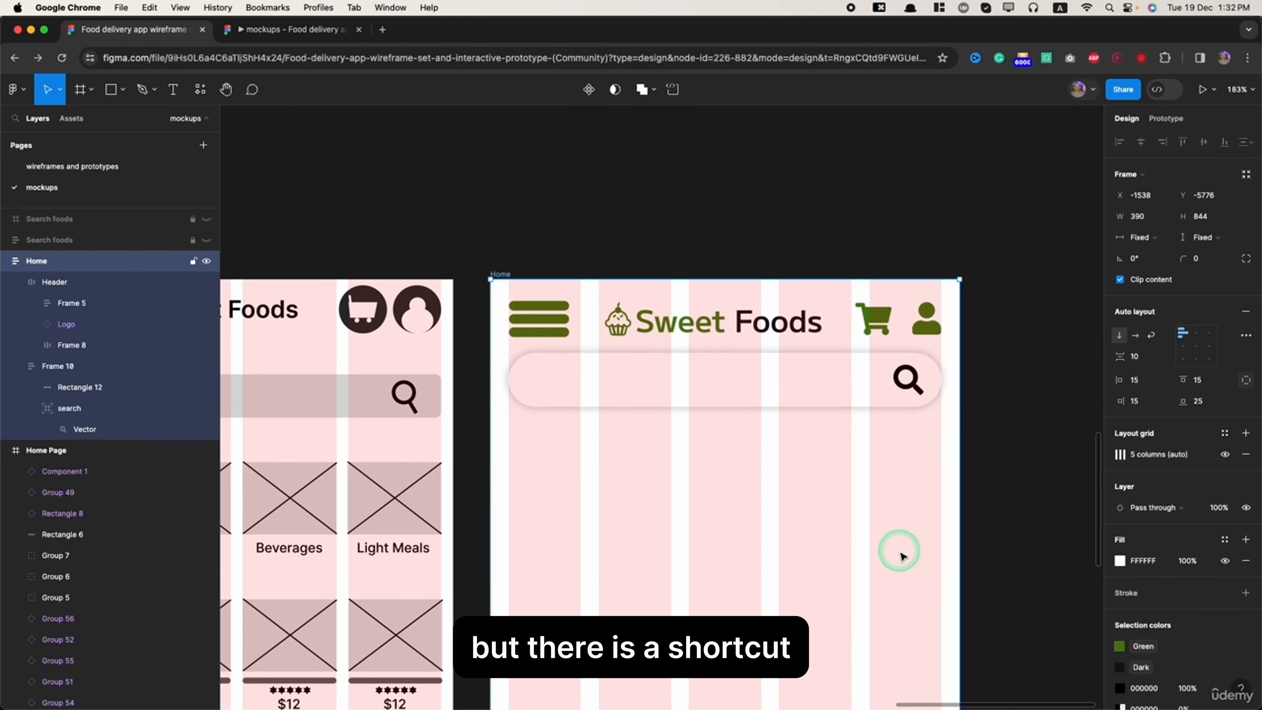
super+click(916, 391)
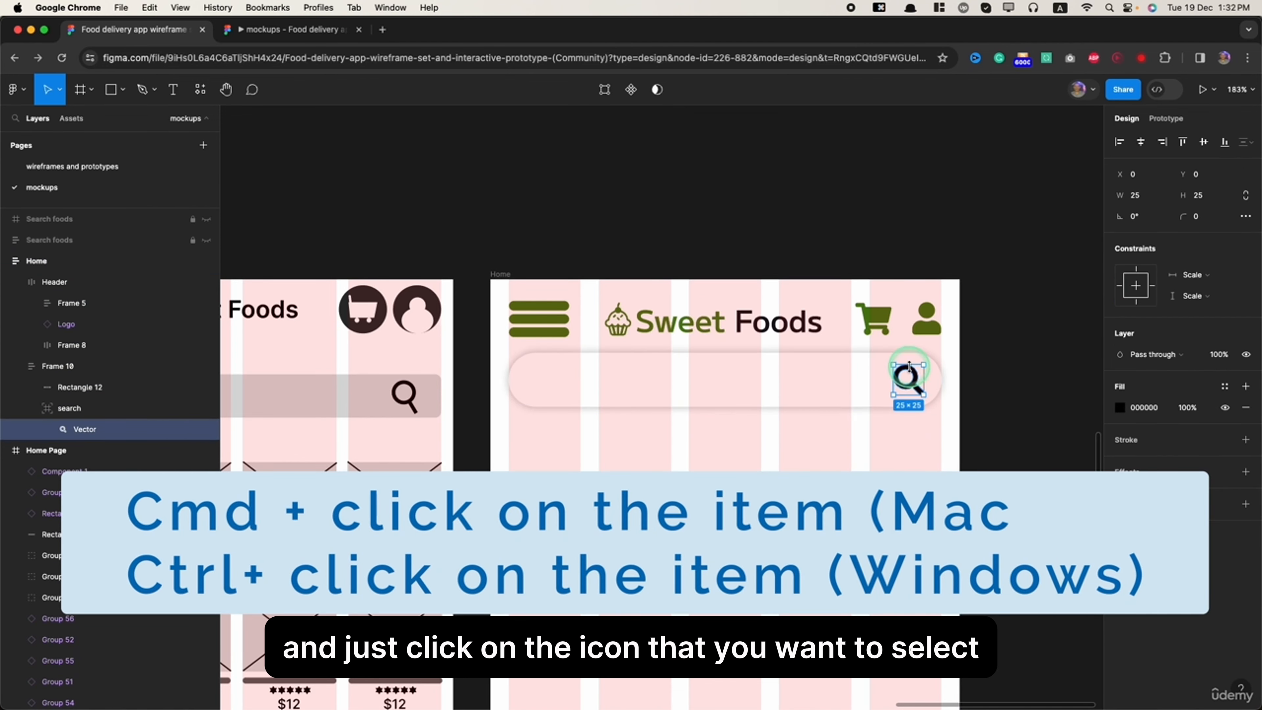
- Select the whole header, and pick out the Sweet Foods text and cupcake image nested inside its logo
click(886, 324)
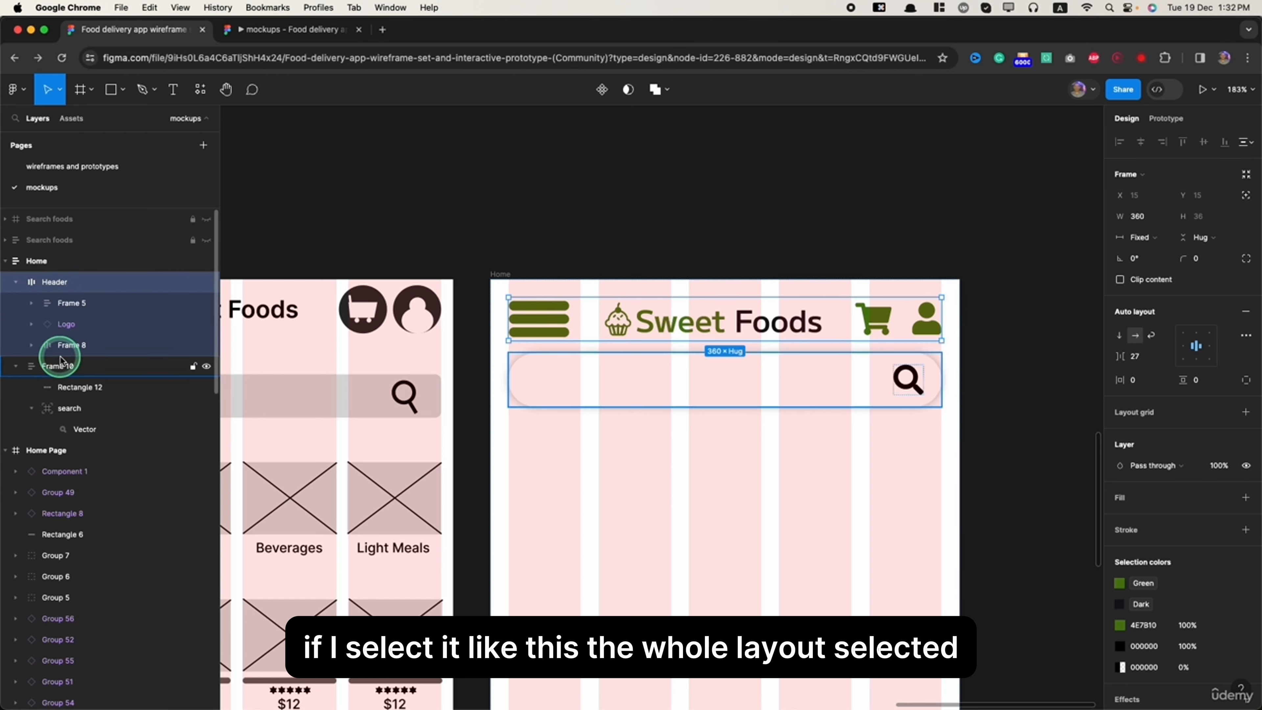
super+click(776, 325)
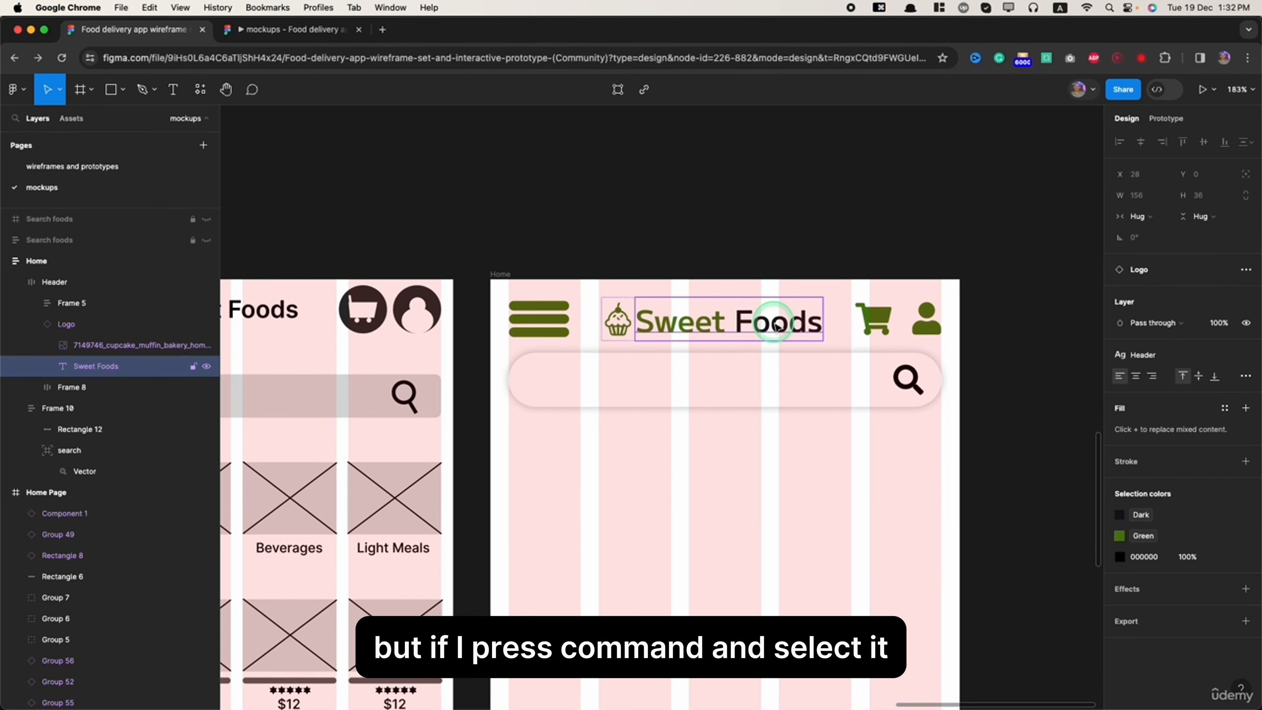
super+click(618, 322)
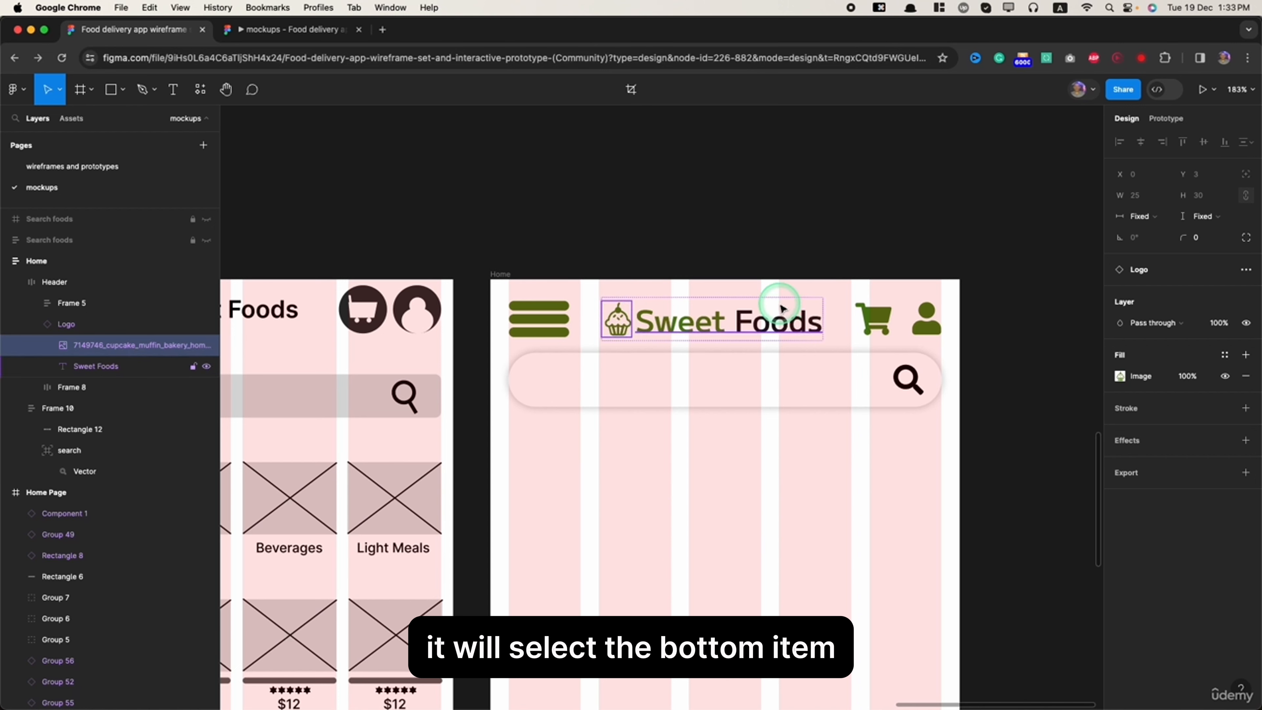
super+click(713, 321)
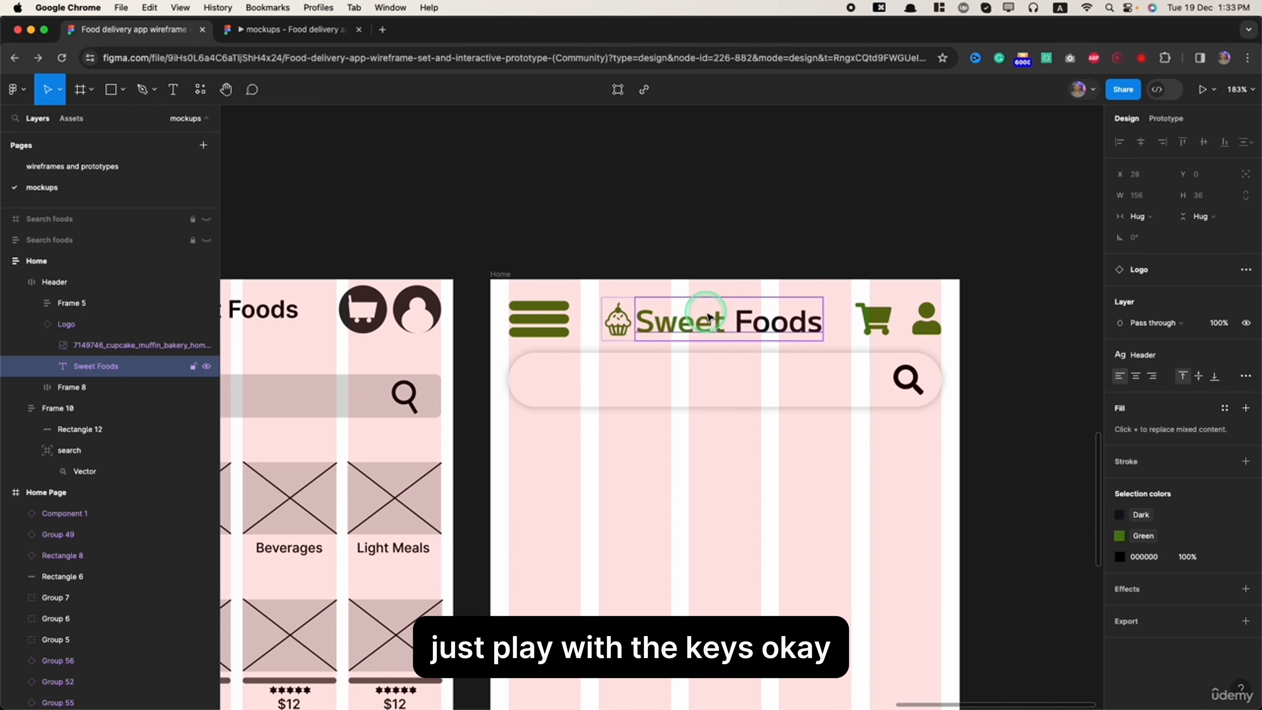
- Change the search icon vector's fill to the Dark color style
click(911, 381)
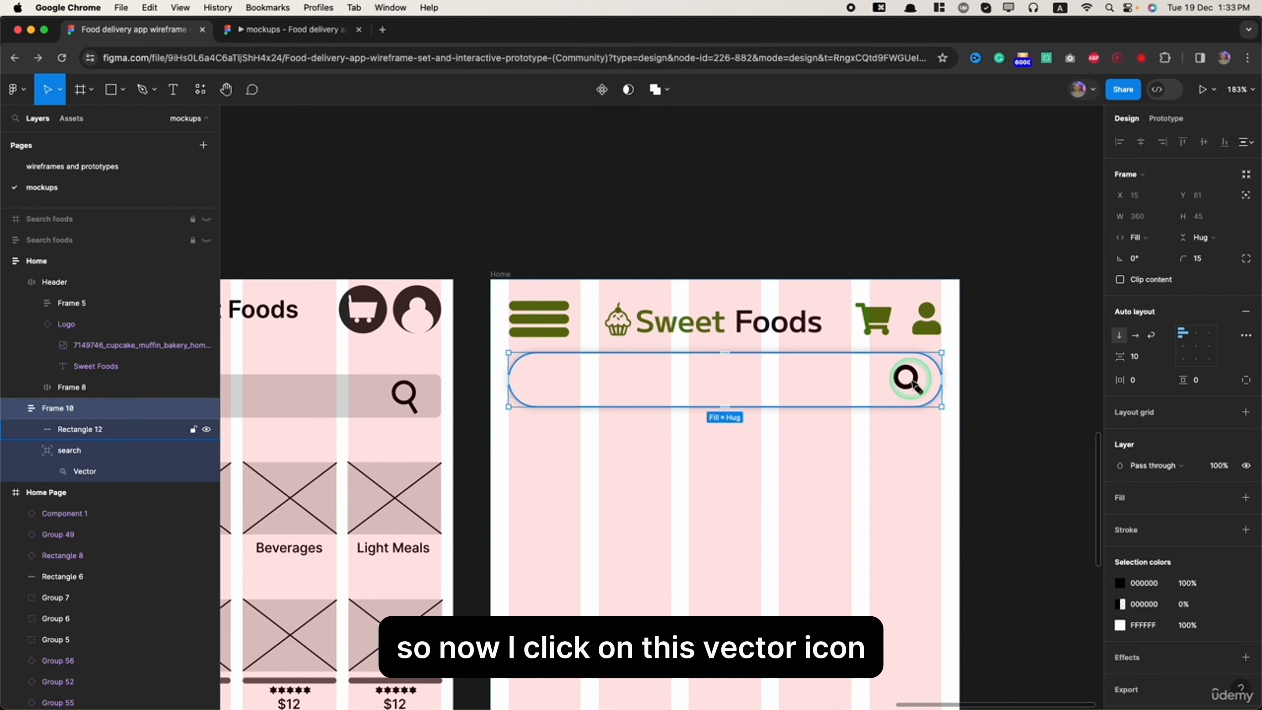
super+click(911, 380)
super+click(910, 385)
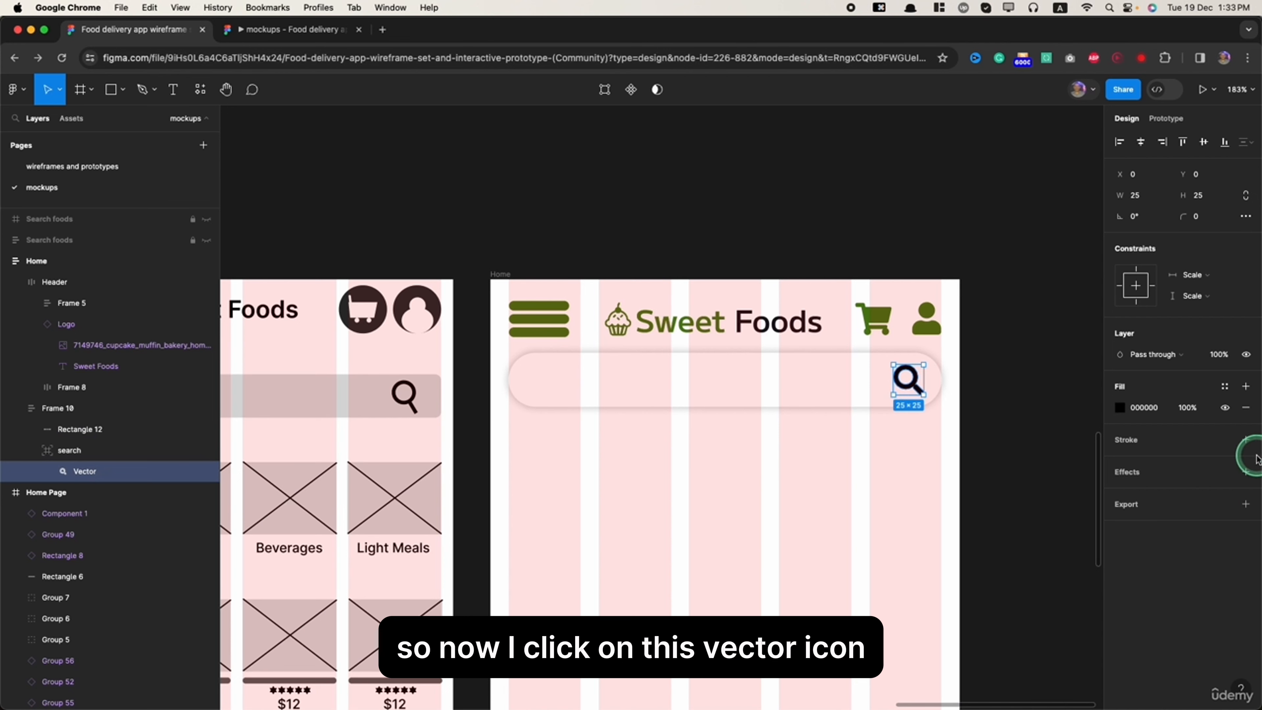
click(1124, 406)
click(989, 480)
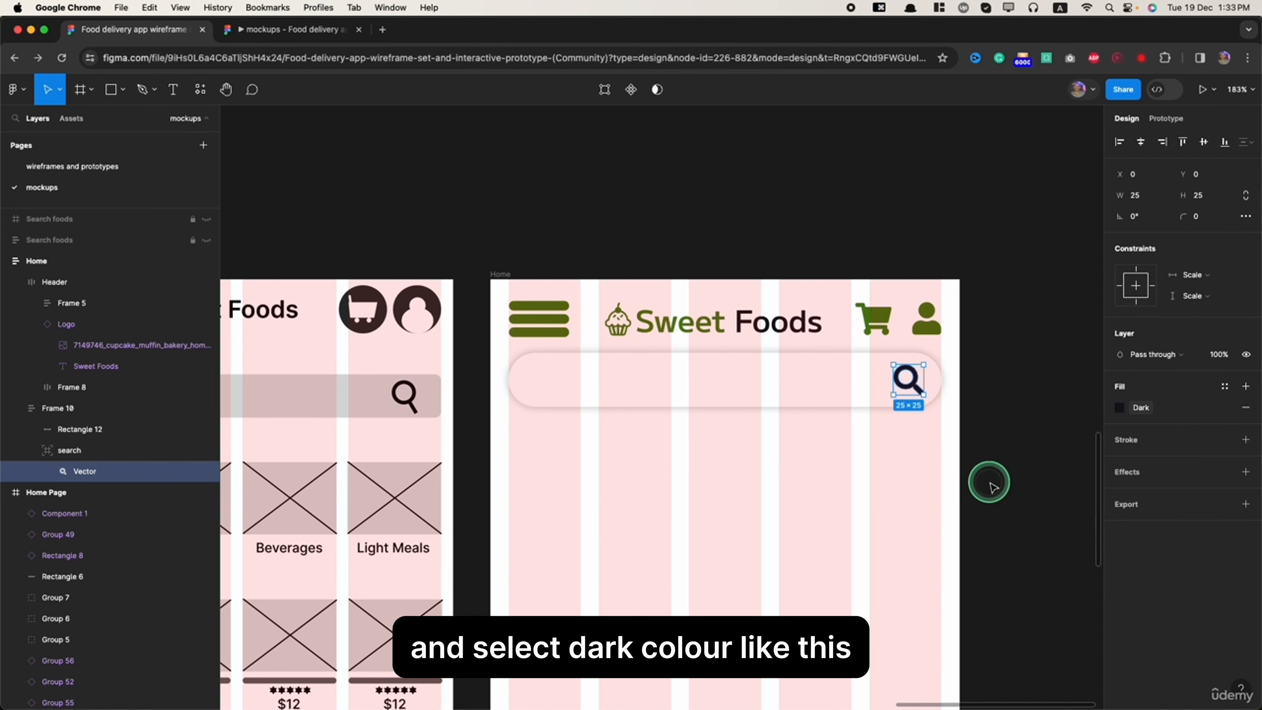
click(910, 493)
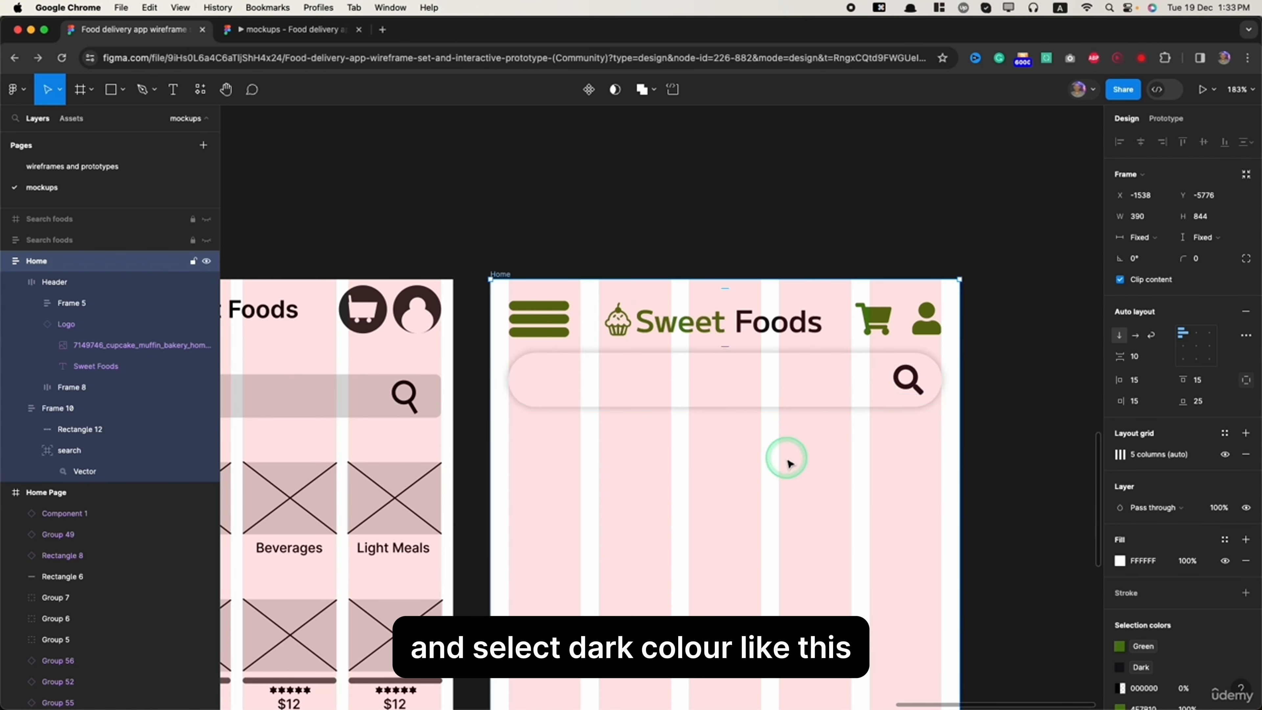
- Check the search box and its icon in the prototype preview and return to the design file
key(super+minus)
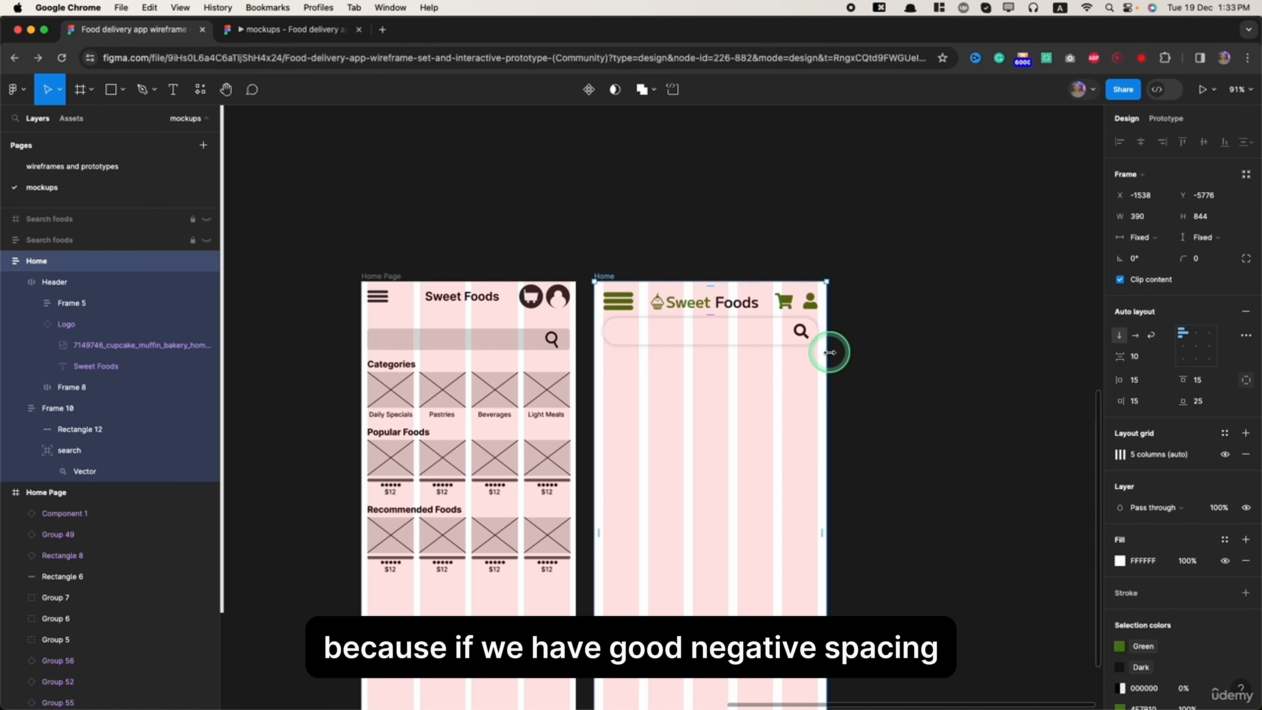
click(260, 41)
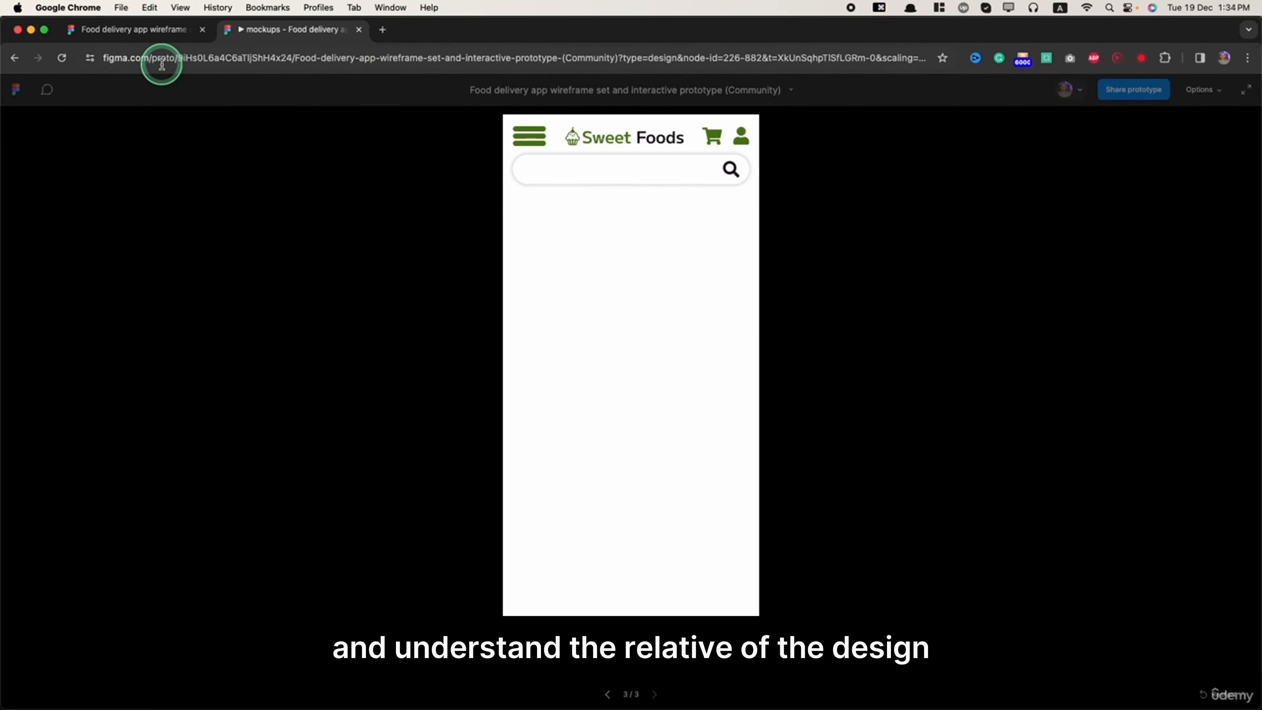
click(139, 29)
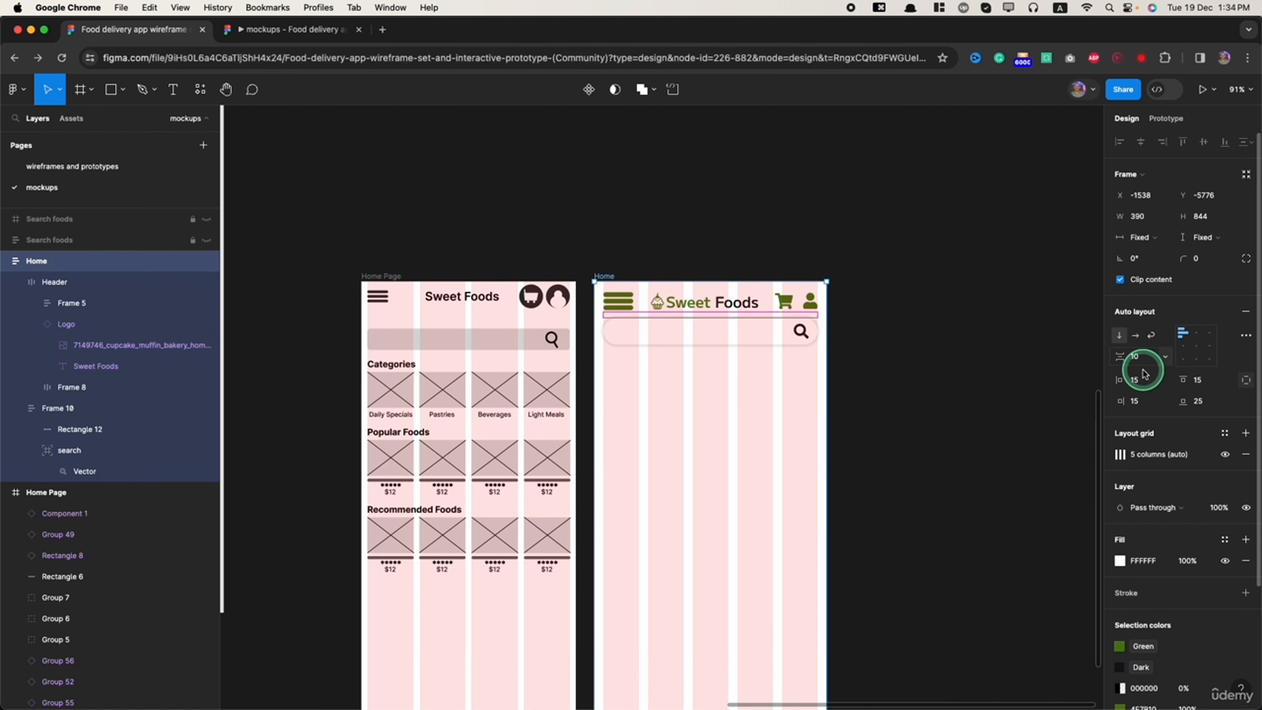
- Set the Home frame's vertical gap between items to 60 and check the spacing in the prototype preview
click(1137, 357)
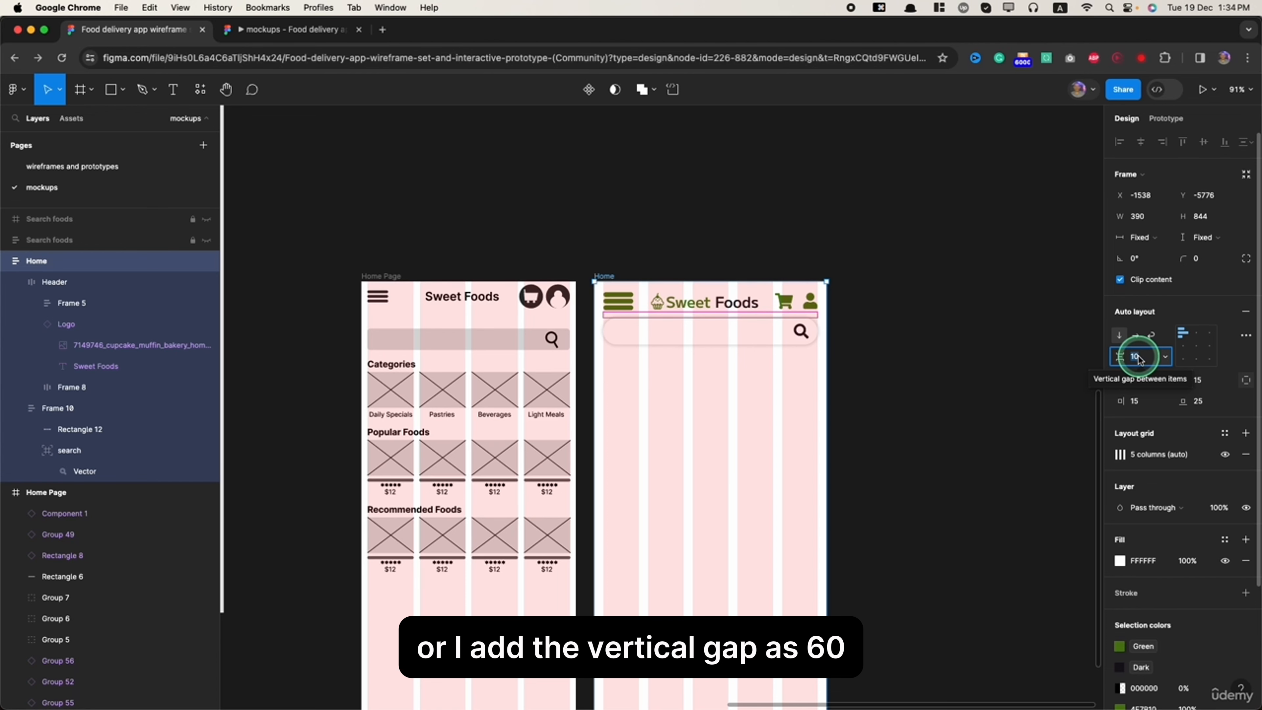
text(60)
key(Return)
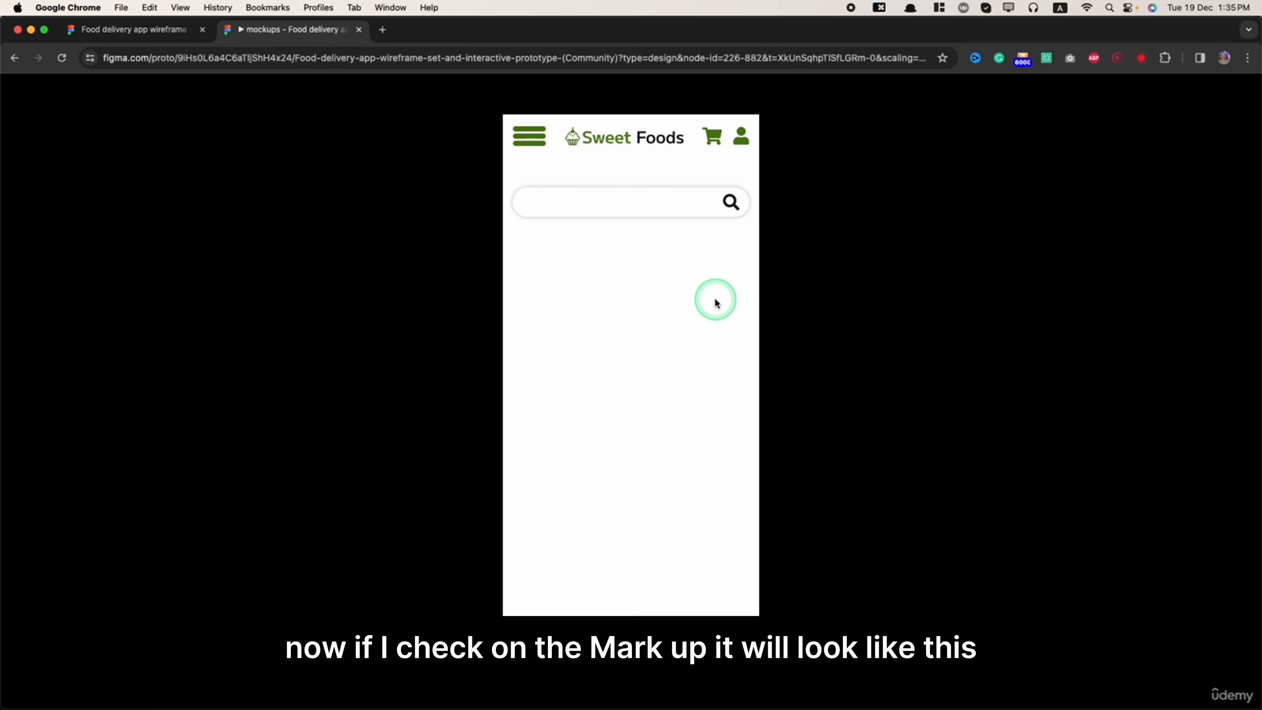
click(144, 29)
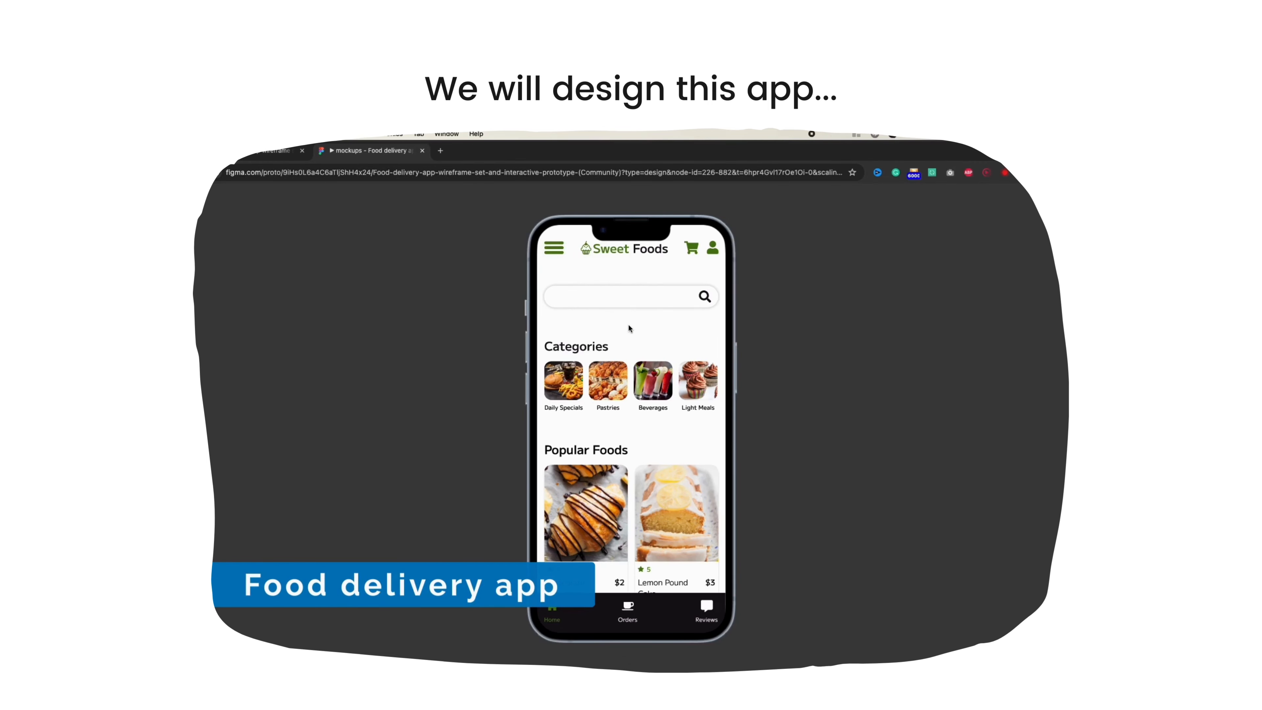
scroll(645, 420, down, 2)
scroll(643, 425, down, 2)
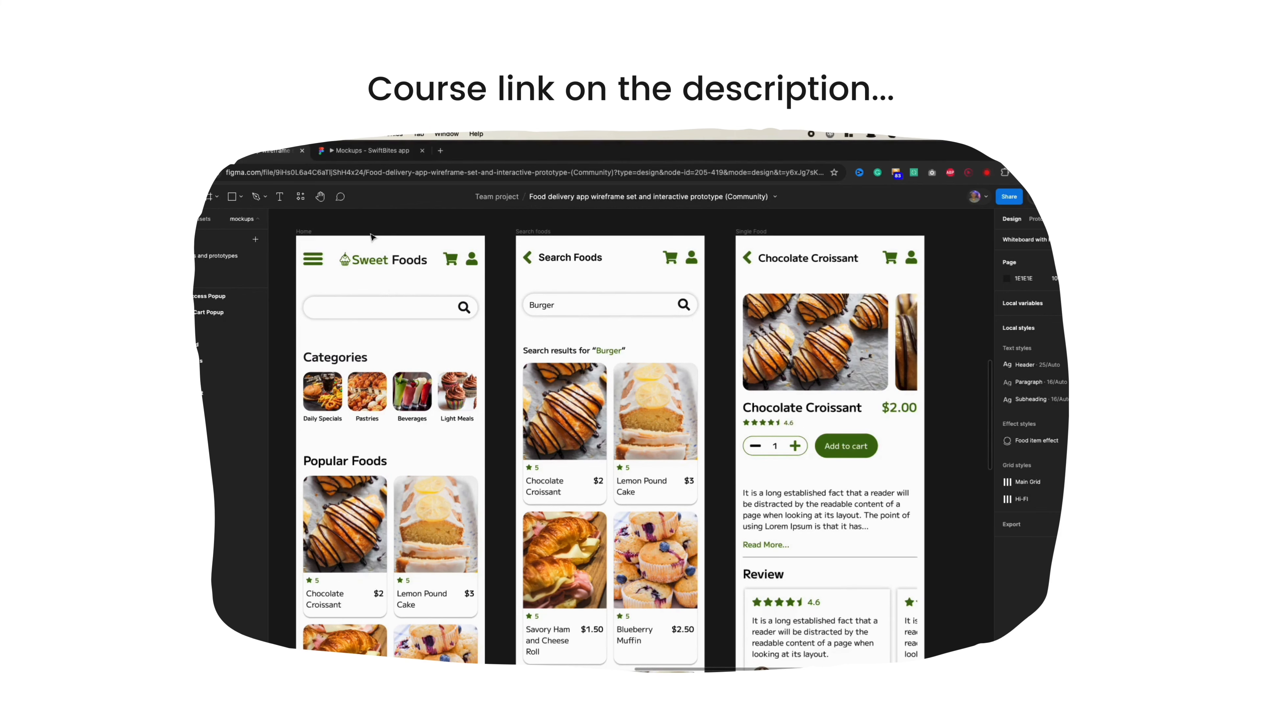
scroll(373, 236, up, 5)
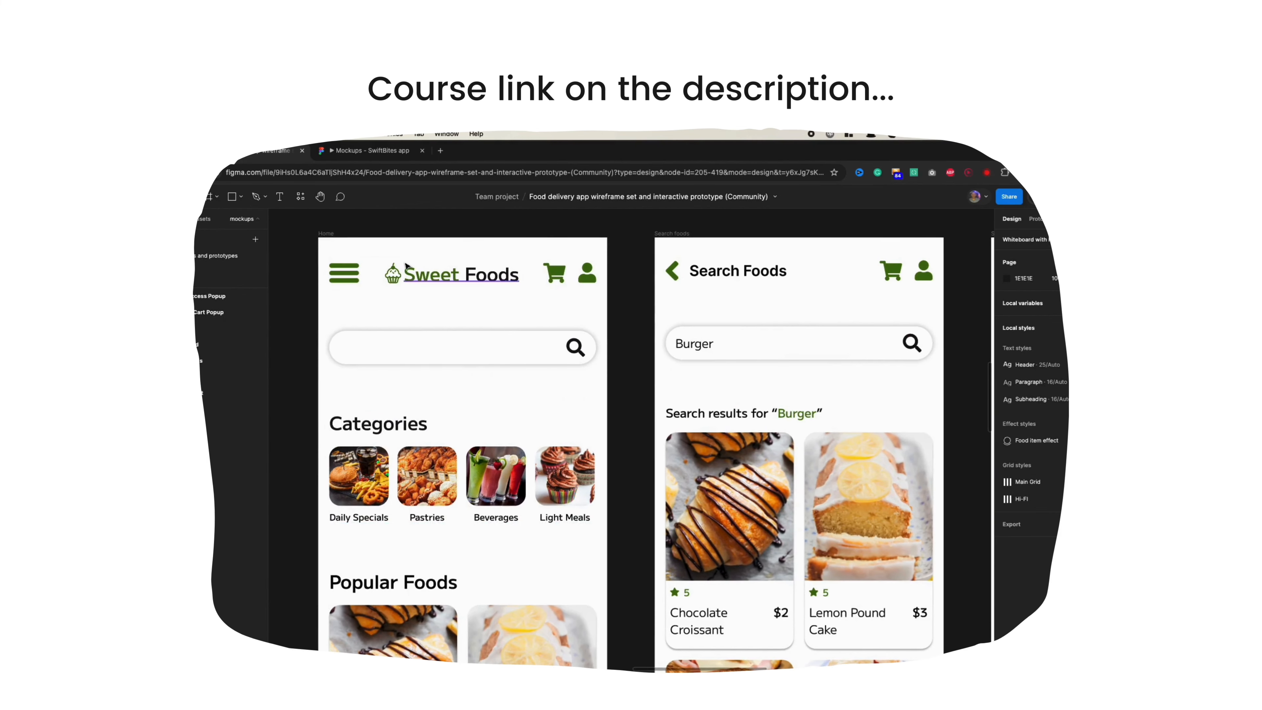
scroll(405, 266, up, 4)
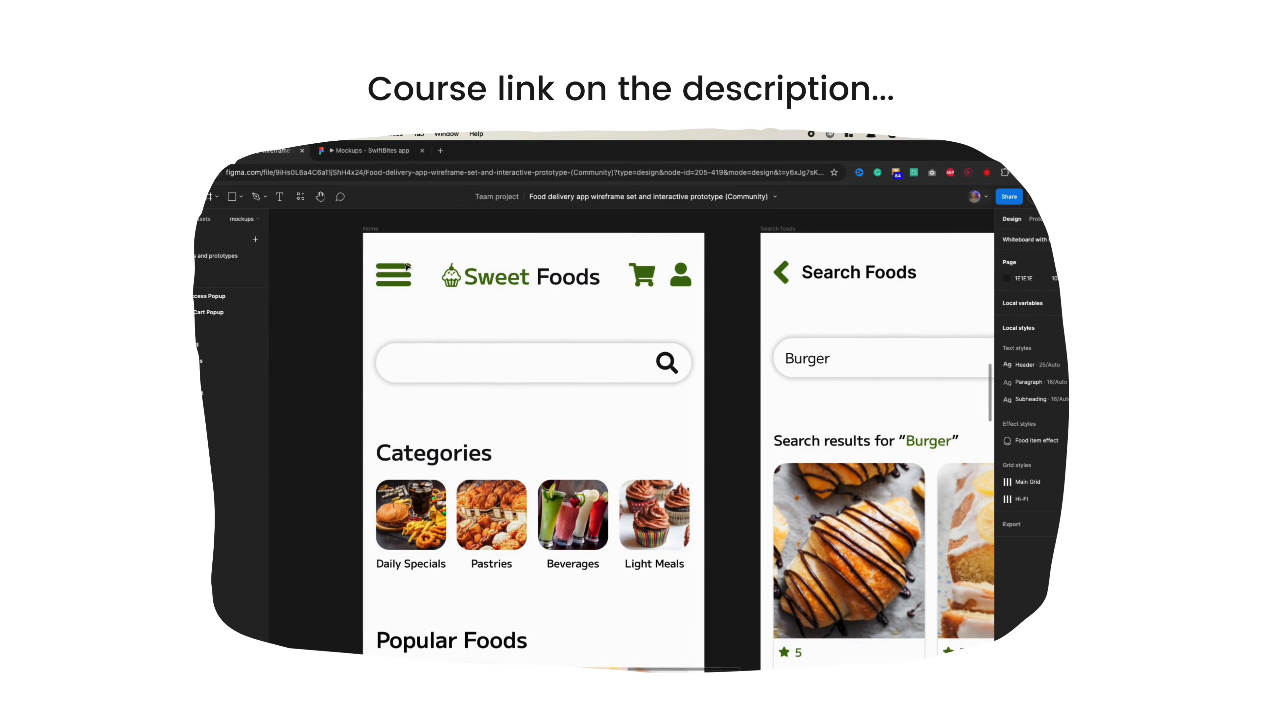
scroll(437, 363, down, 3)
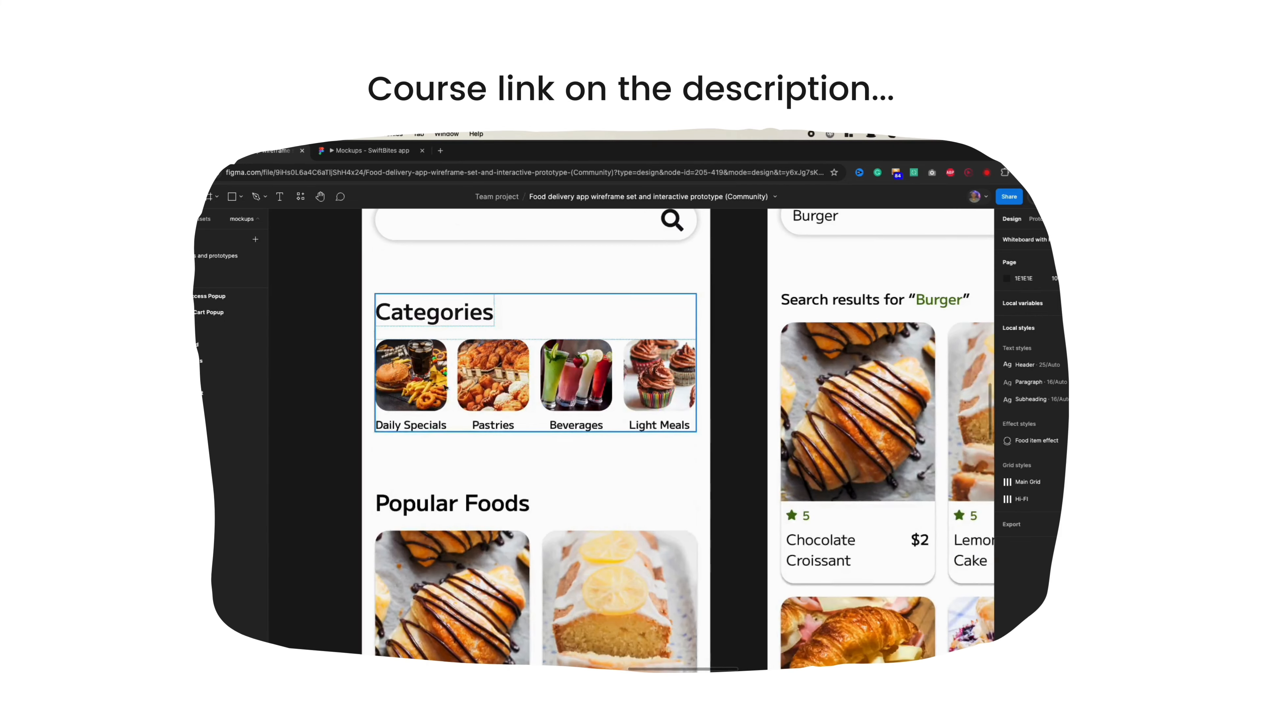
scroll(444, 387, down, 10)
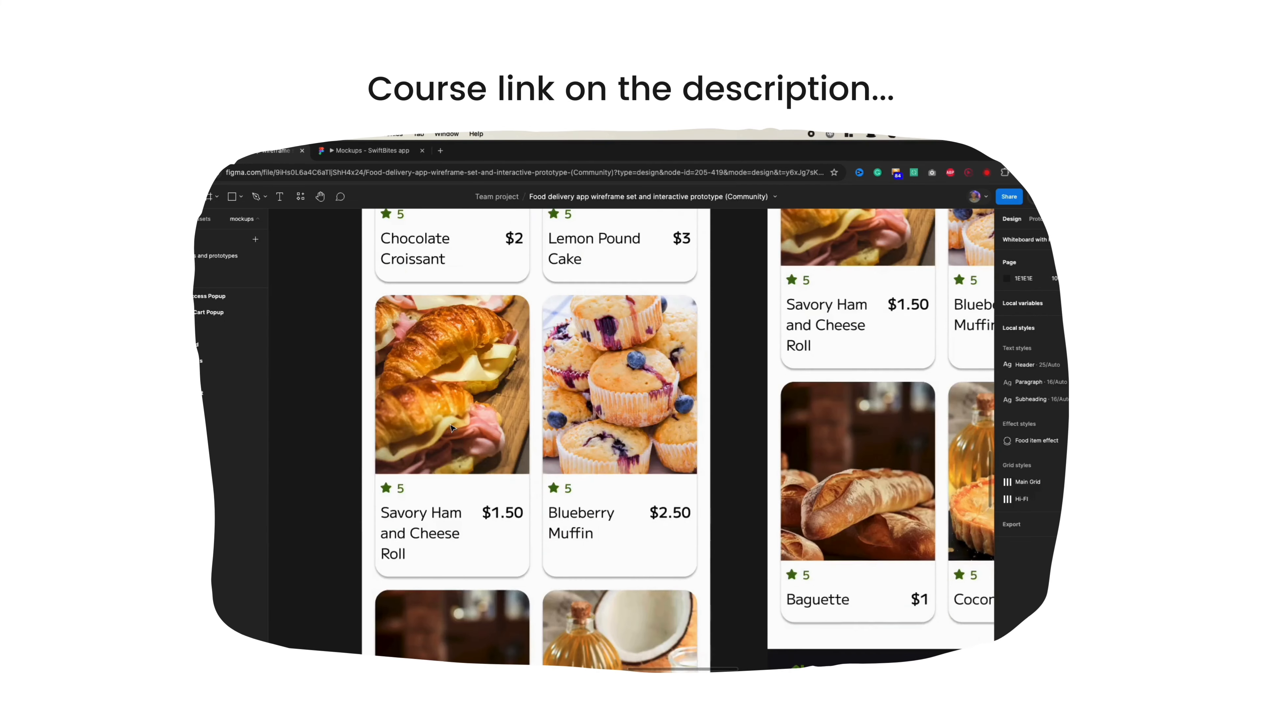
scroll(451, 428, down, 10)
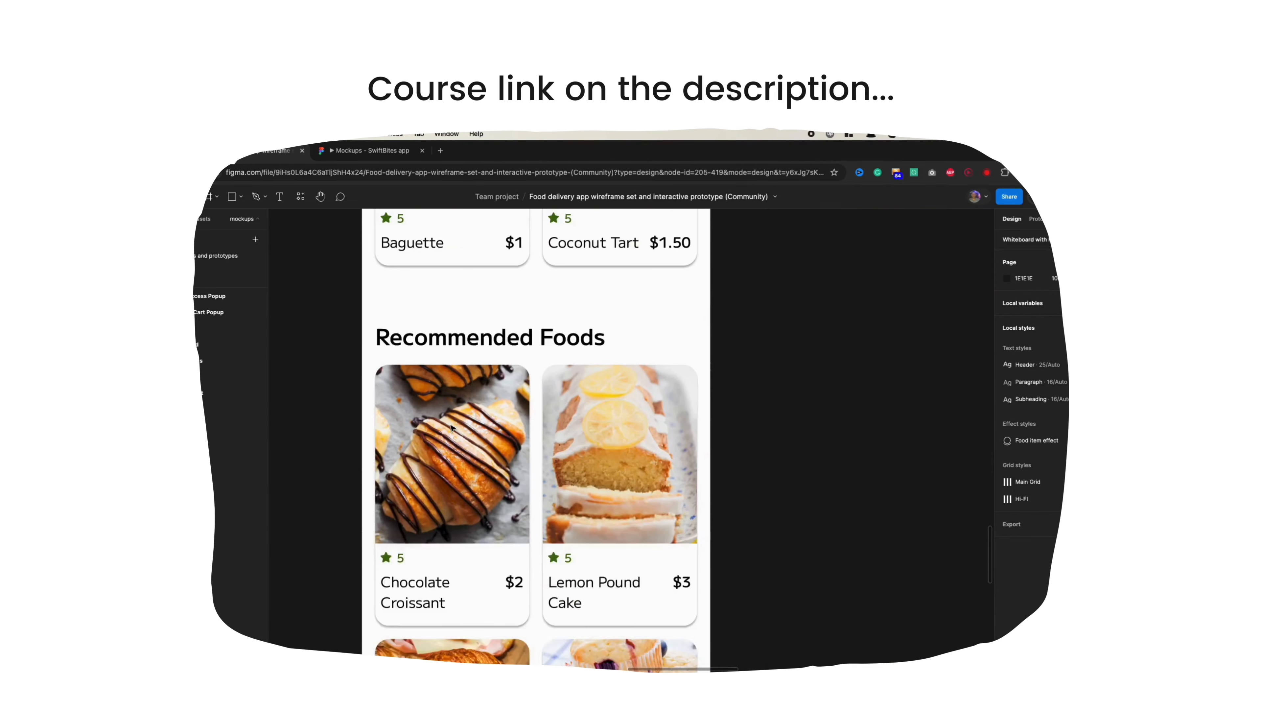